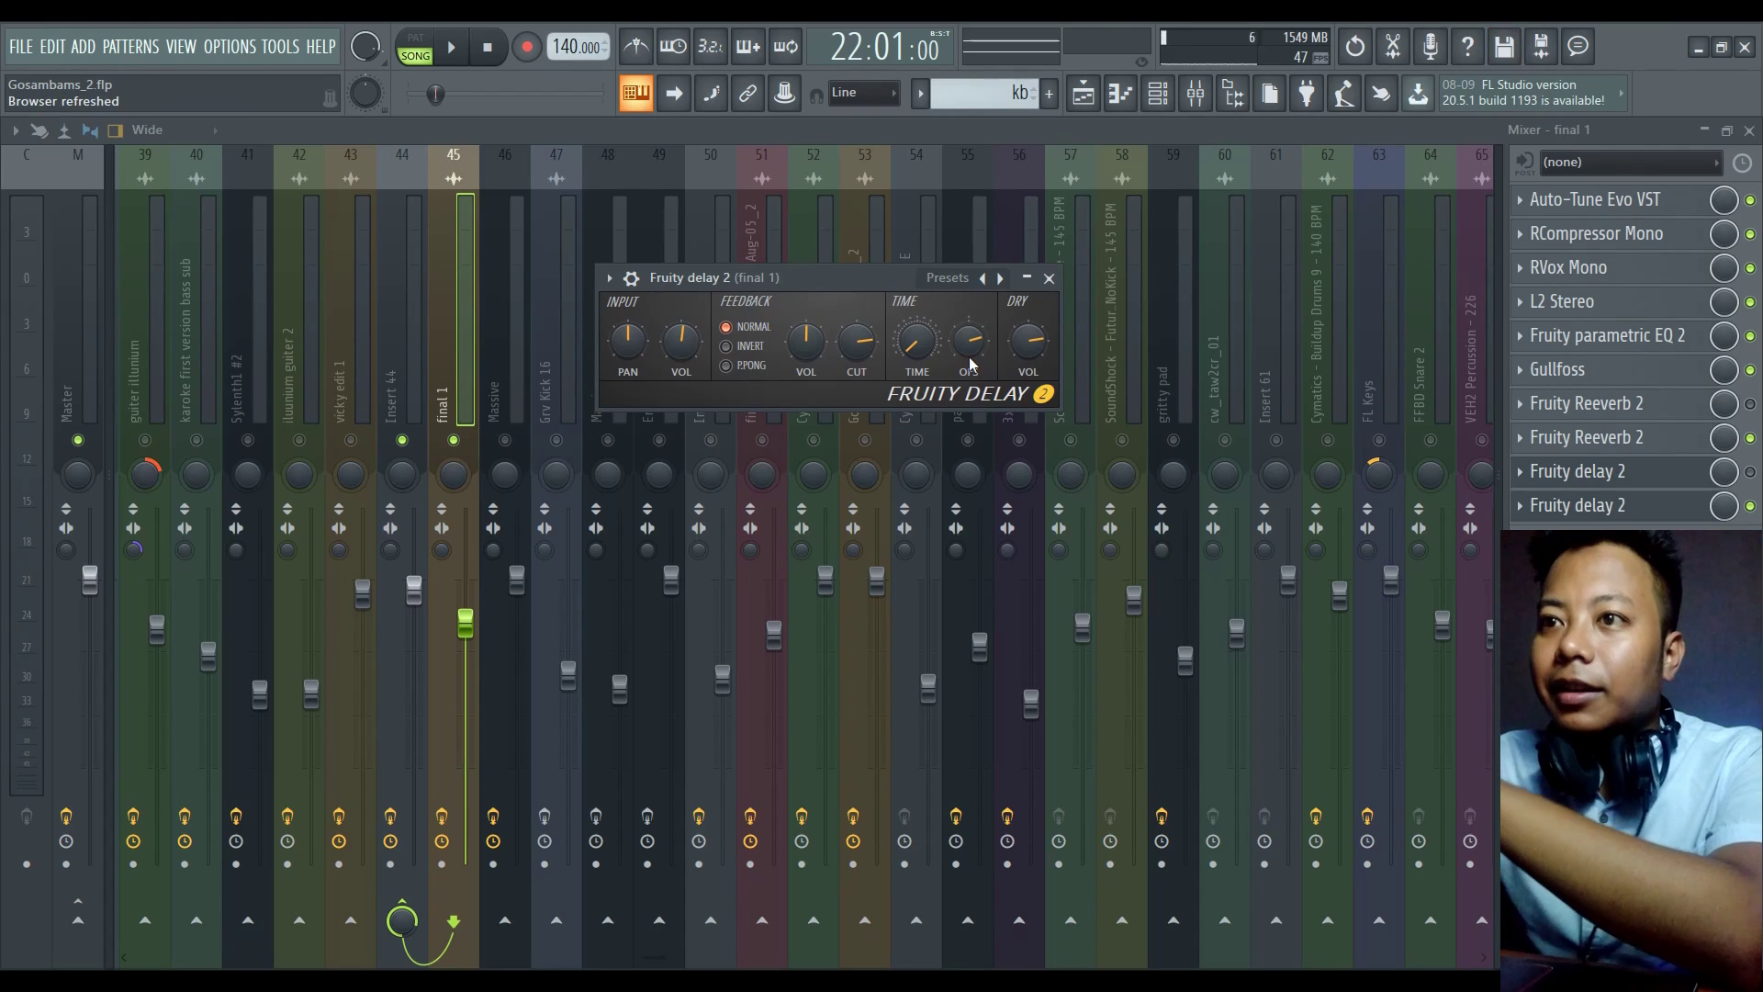
Close the Fruity delay 2 and mixer windows and play the vocal clip on Track 44 from bar 22
click(1049, 278)
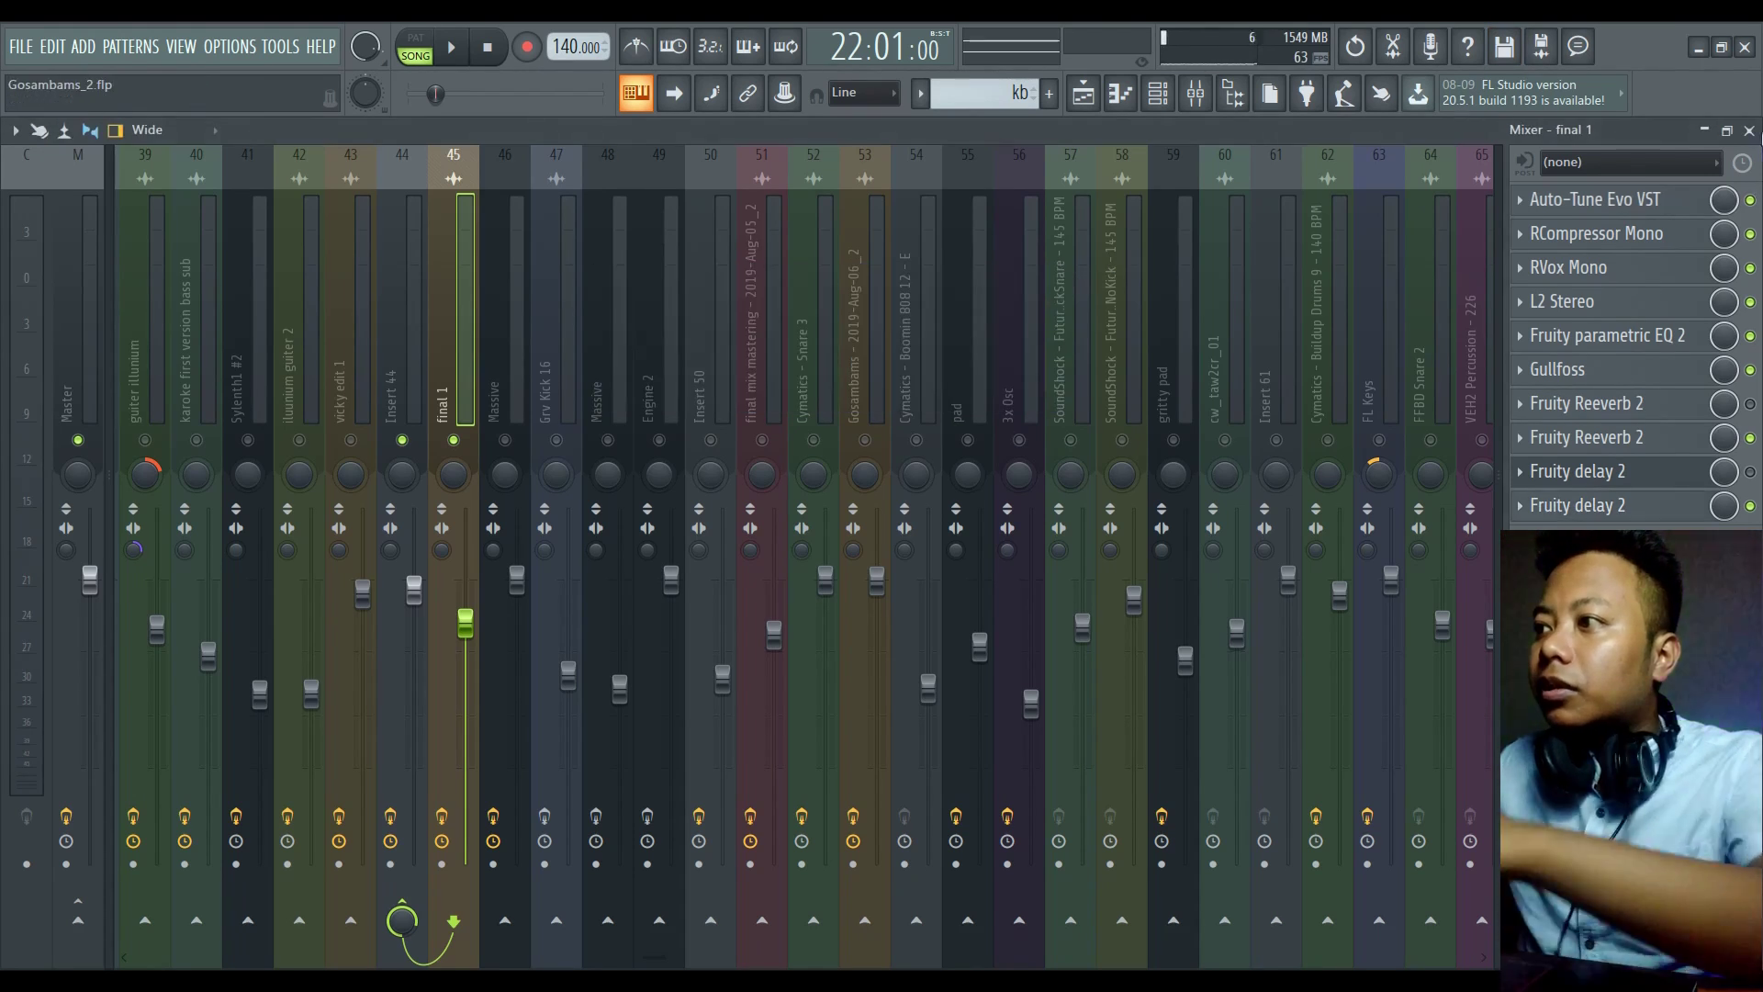
click(1750, 131)
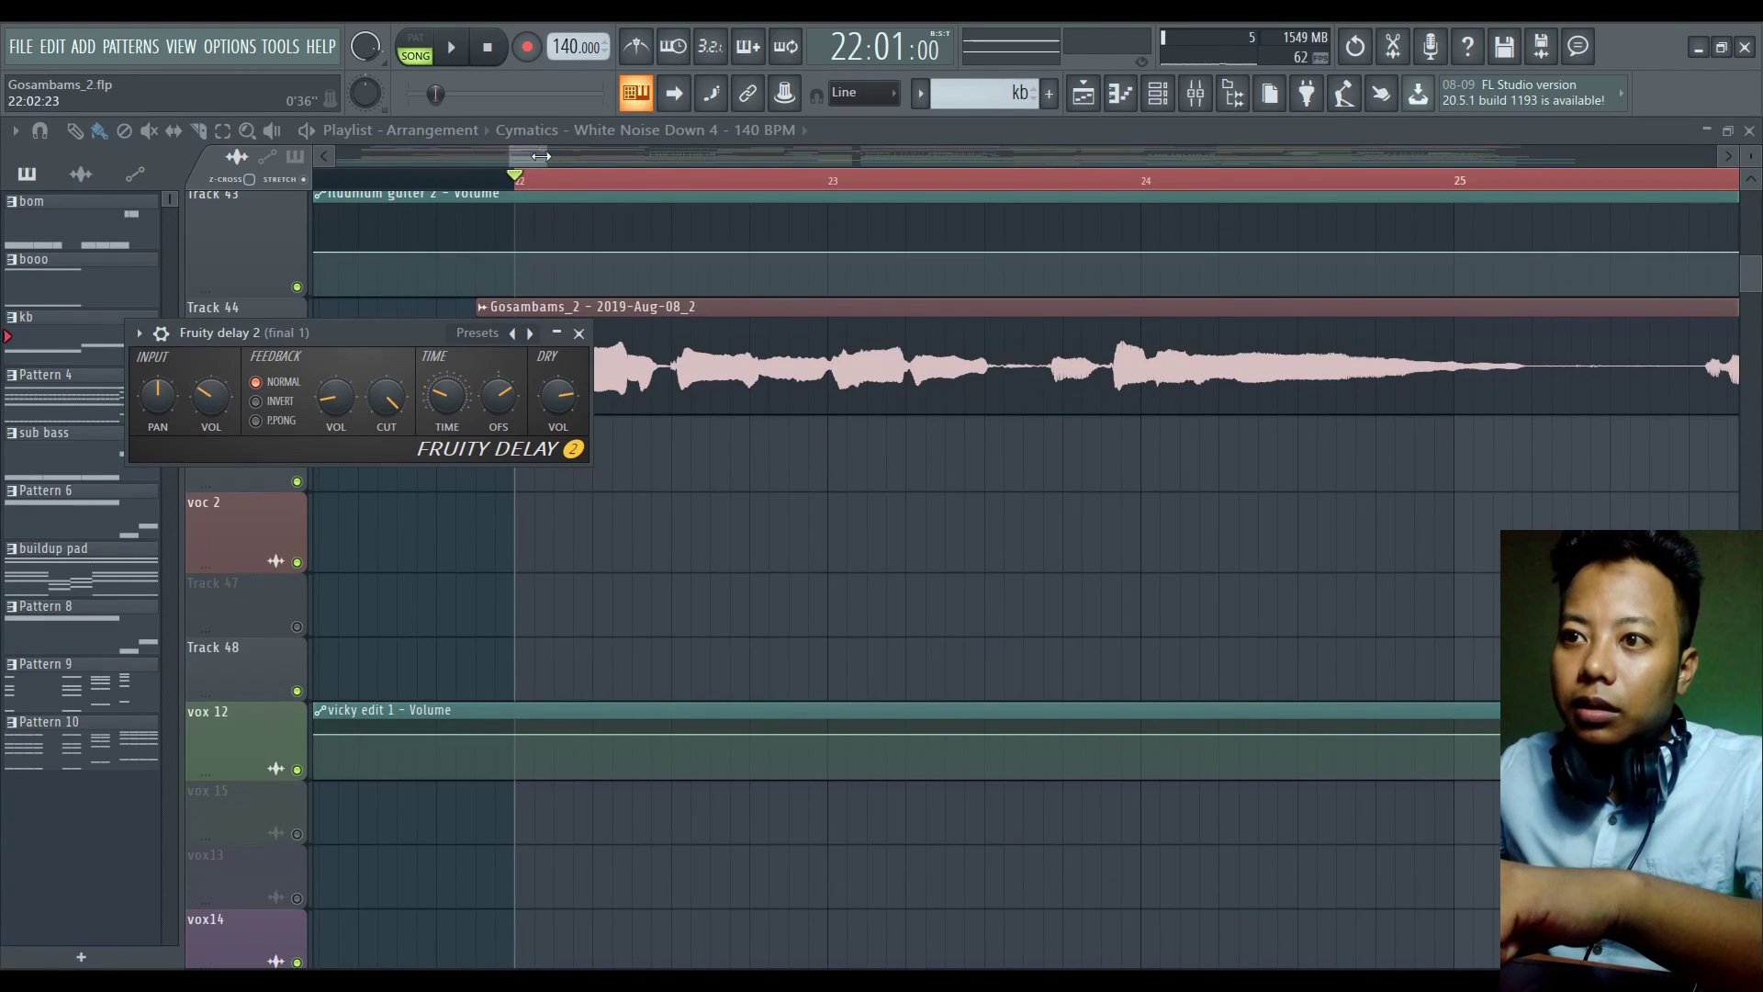
drag(555, 158, 586, 161)
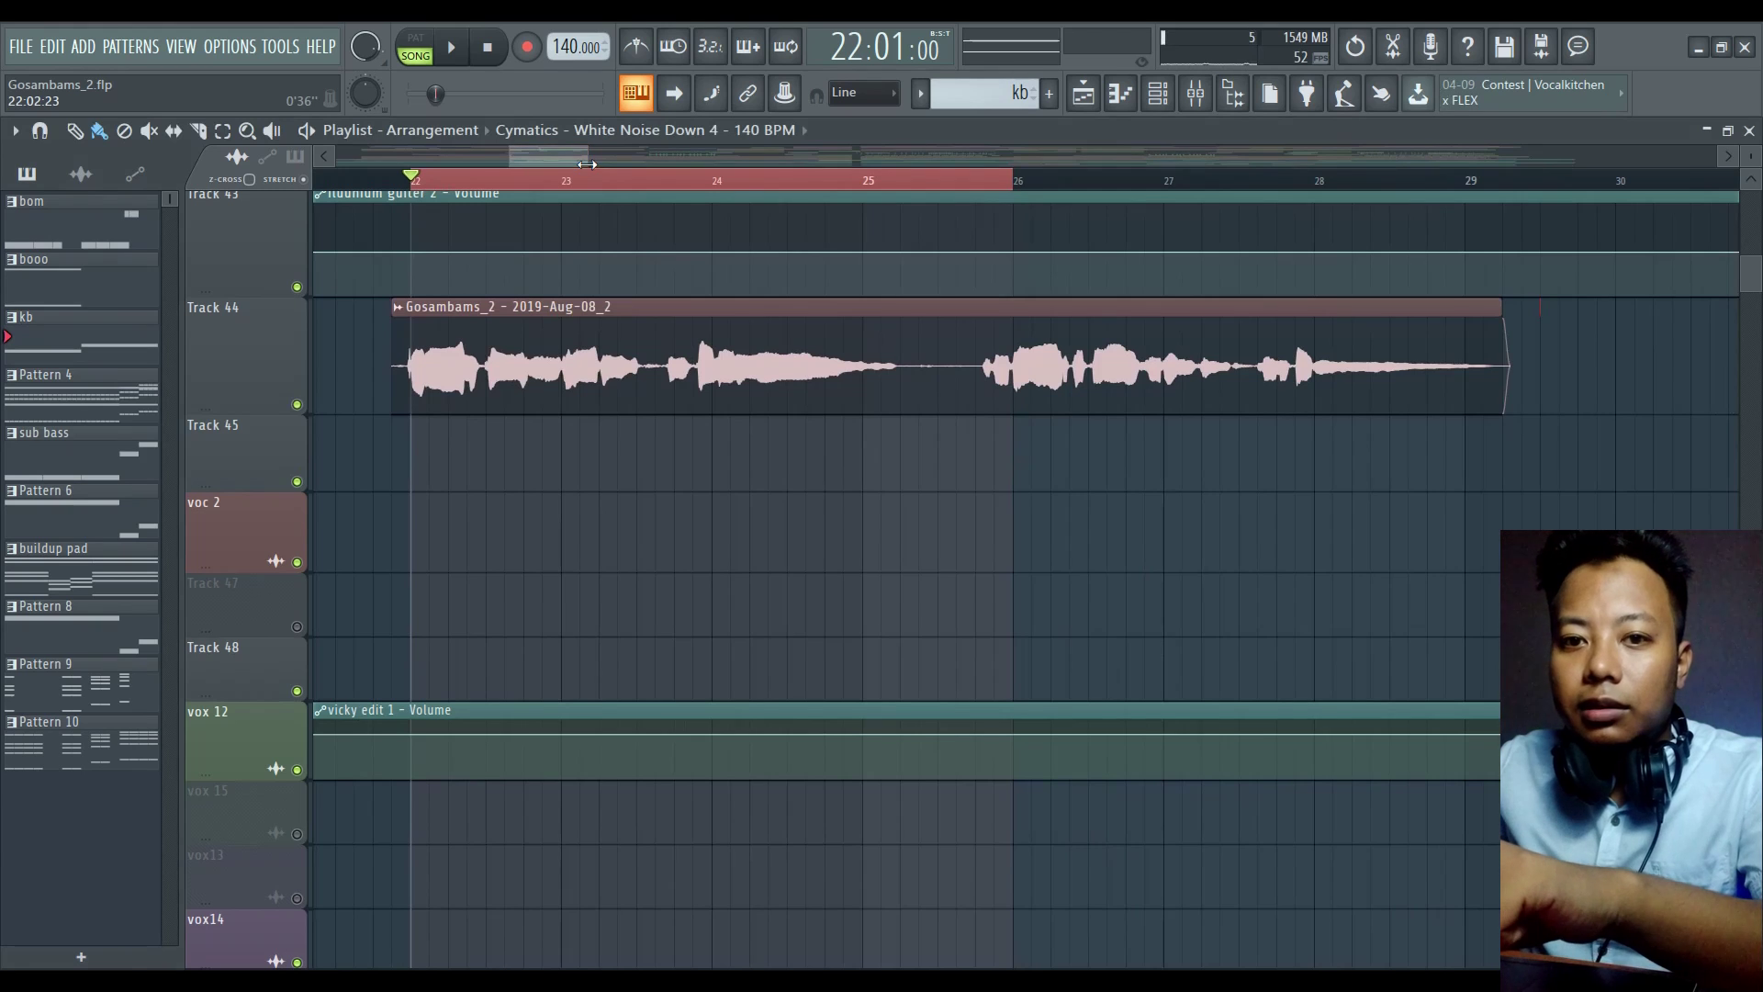
drag(586, 163, 631, 161)
scroll(597, 154, left, 2)
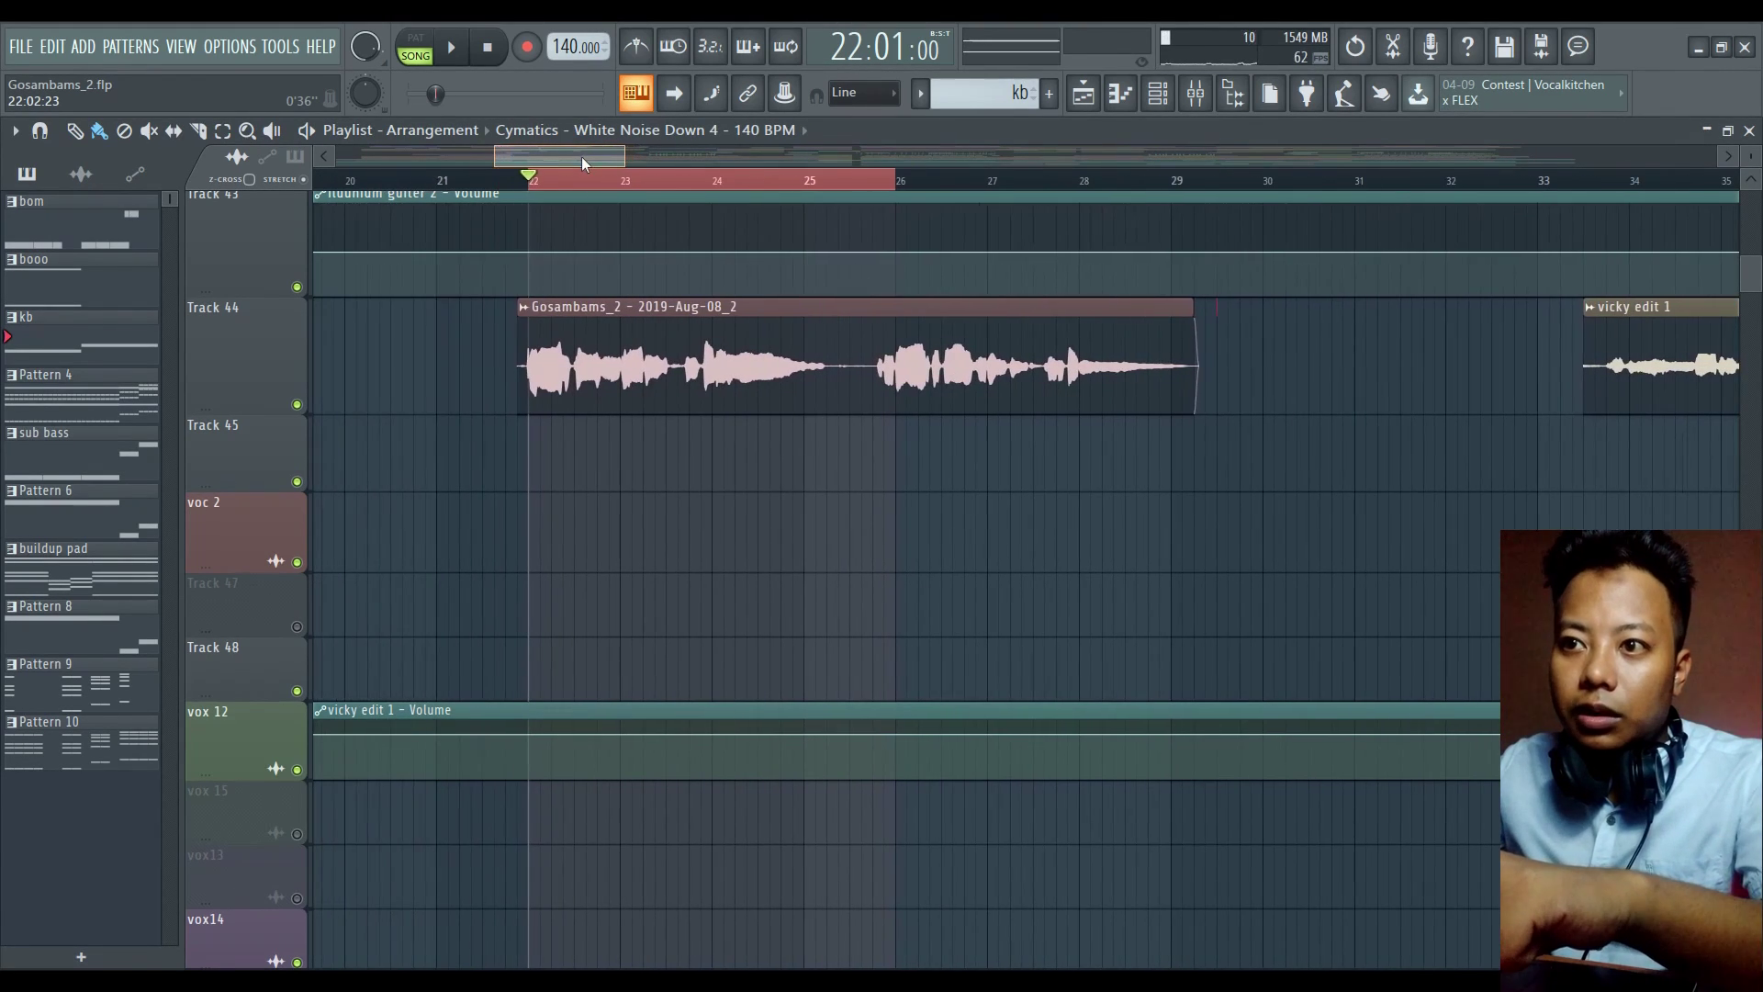
scroll(549, 183, up, 3)
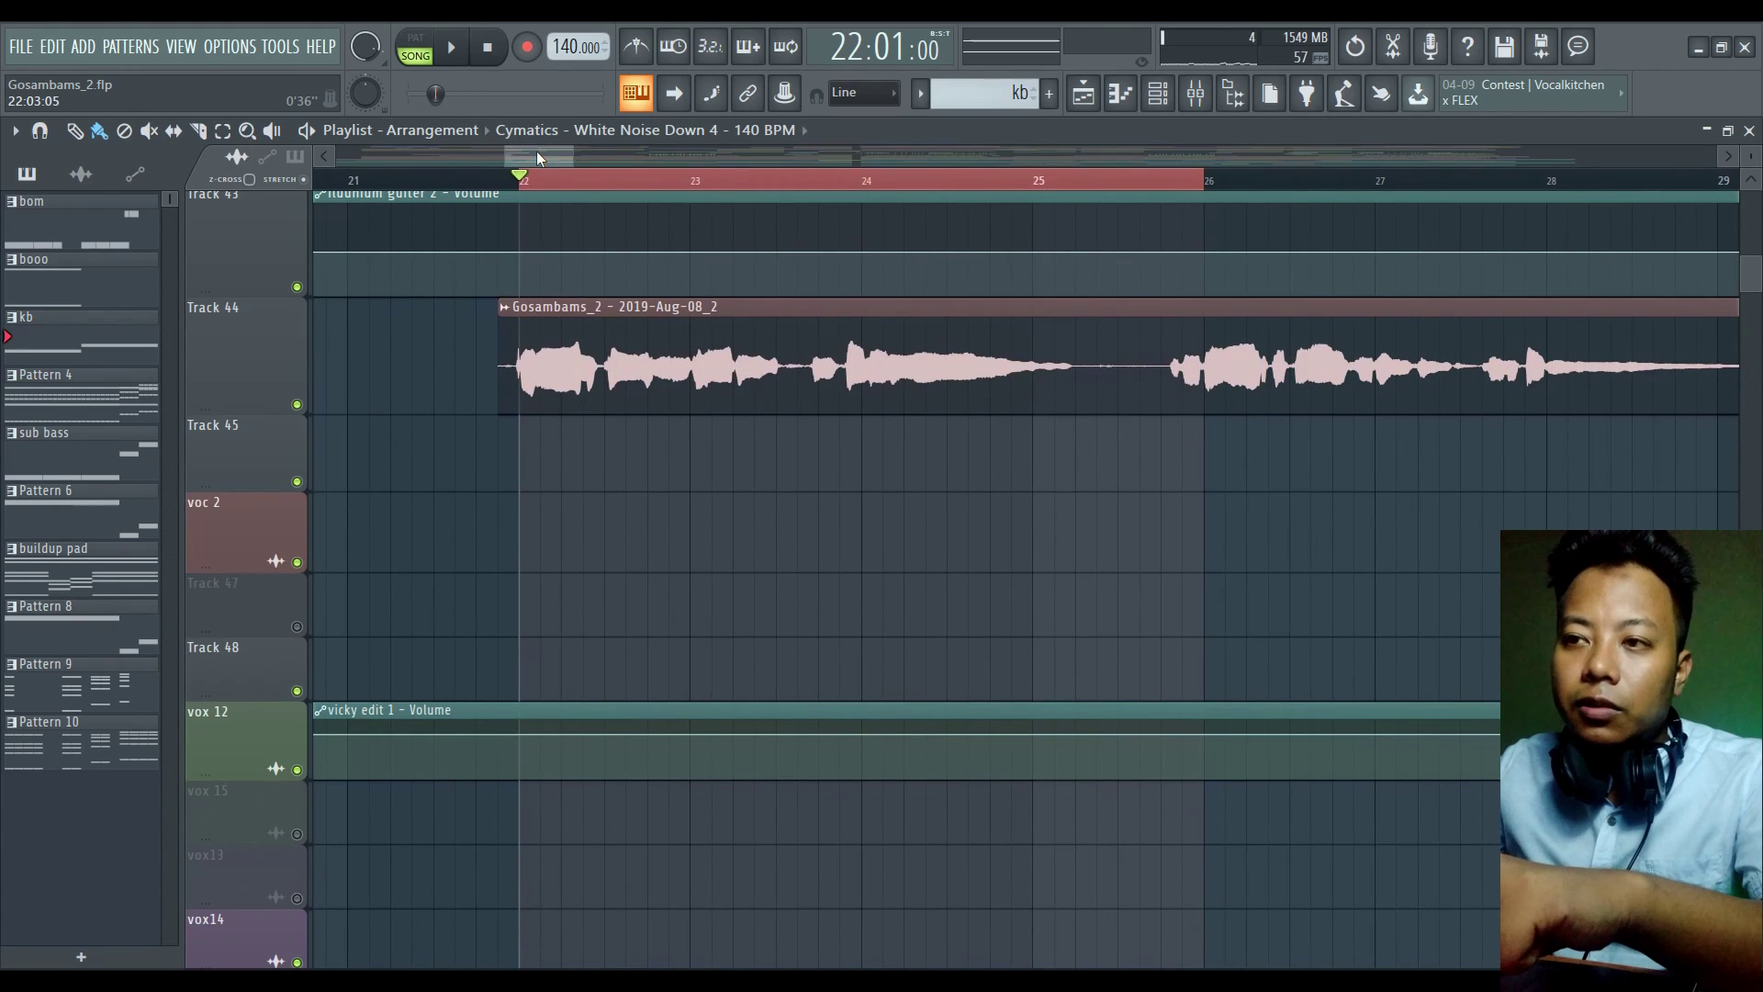
scroll(556, 158, left, 1)
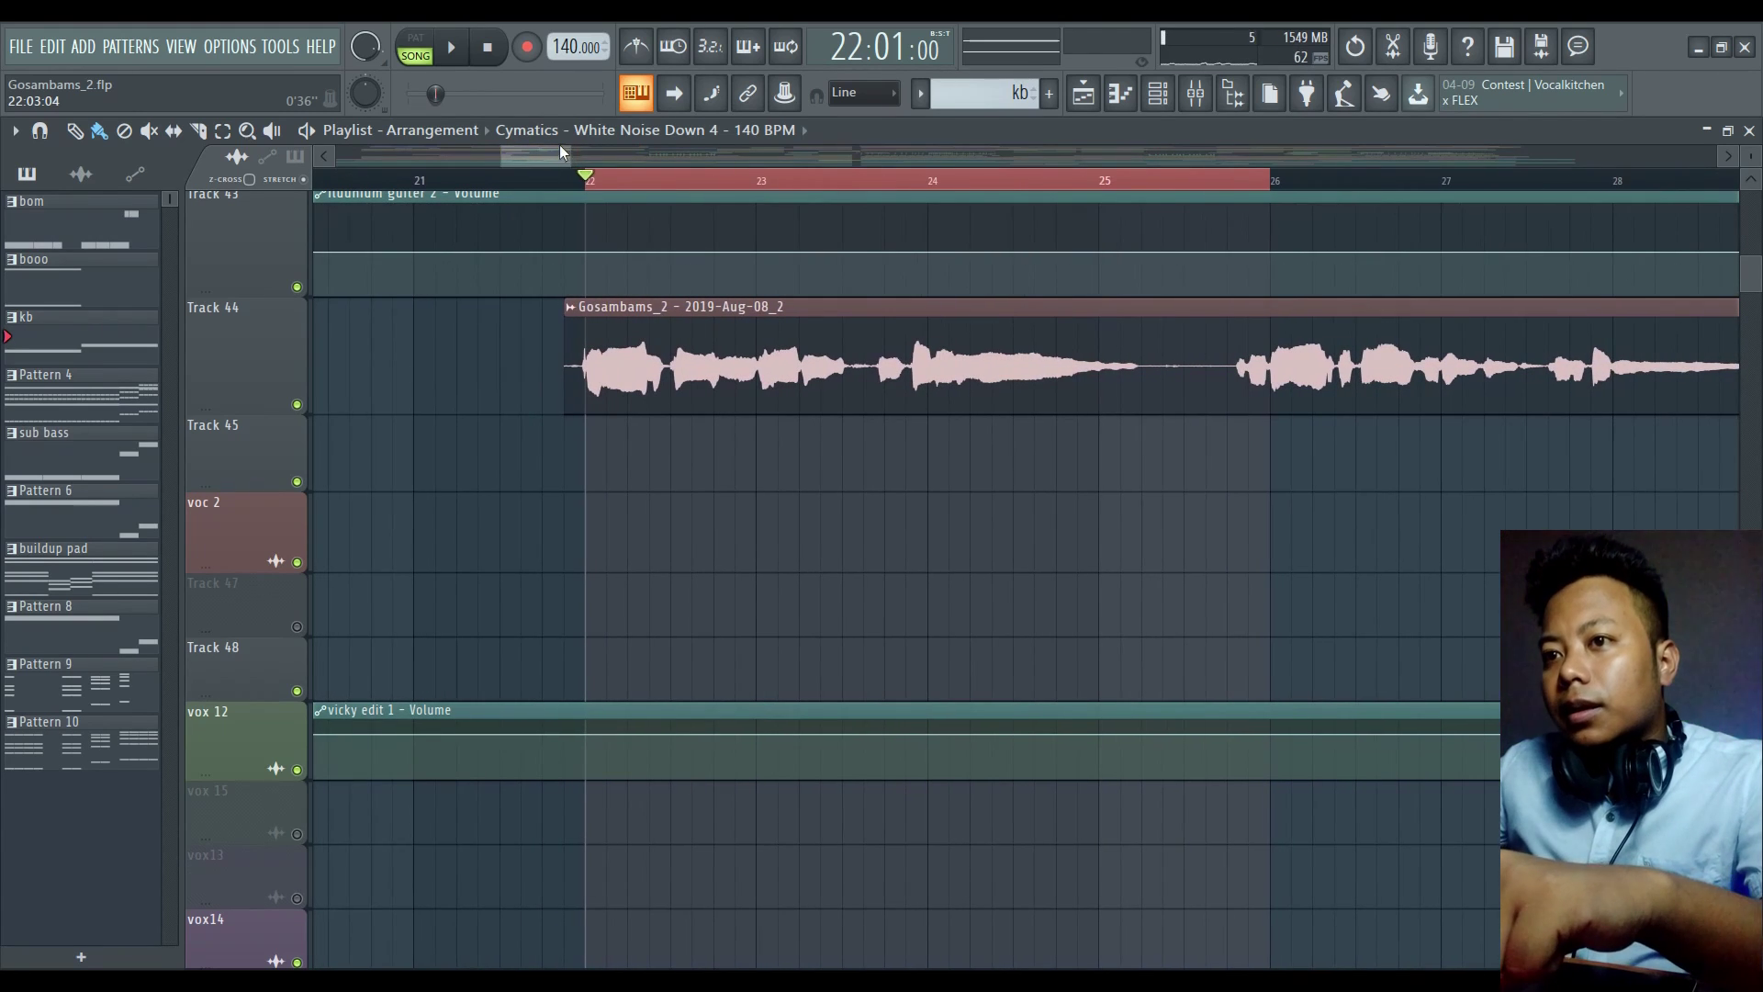
drag(566, 152, 588, 152)
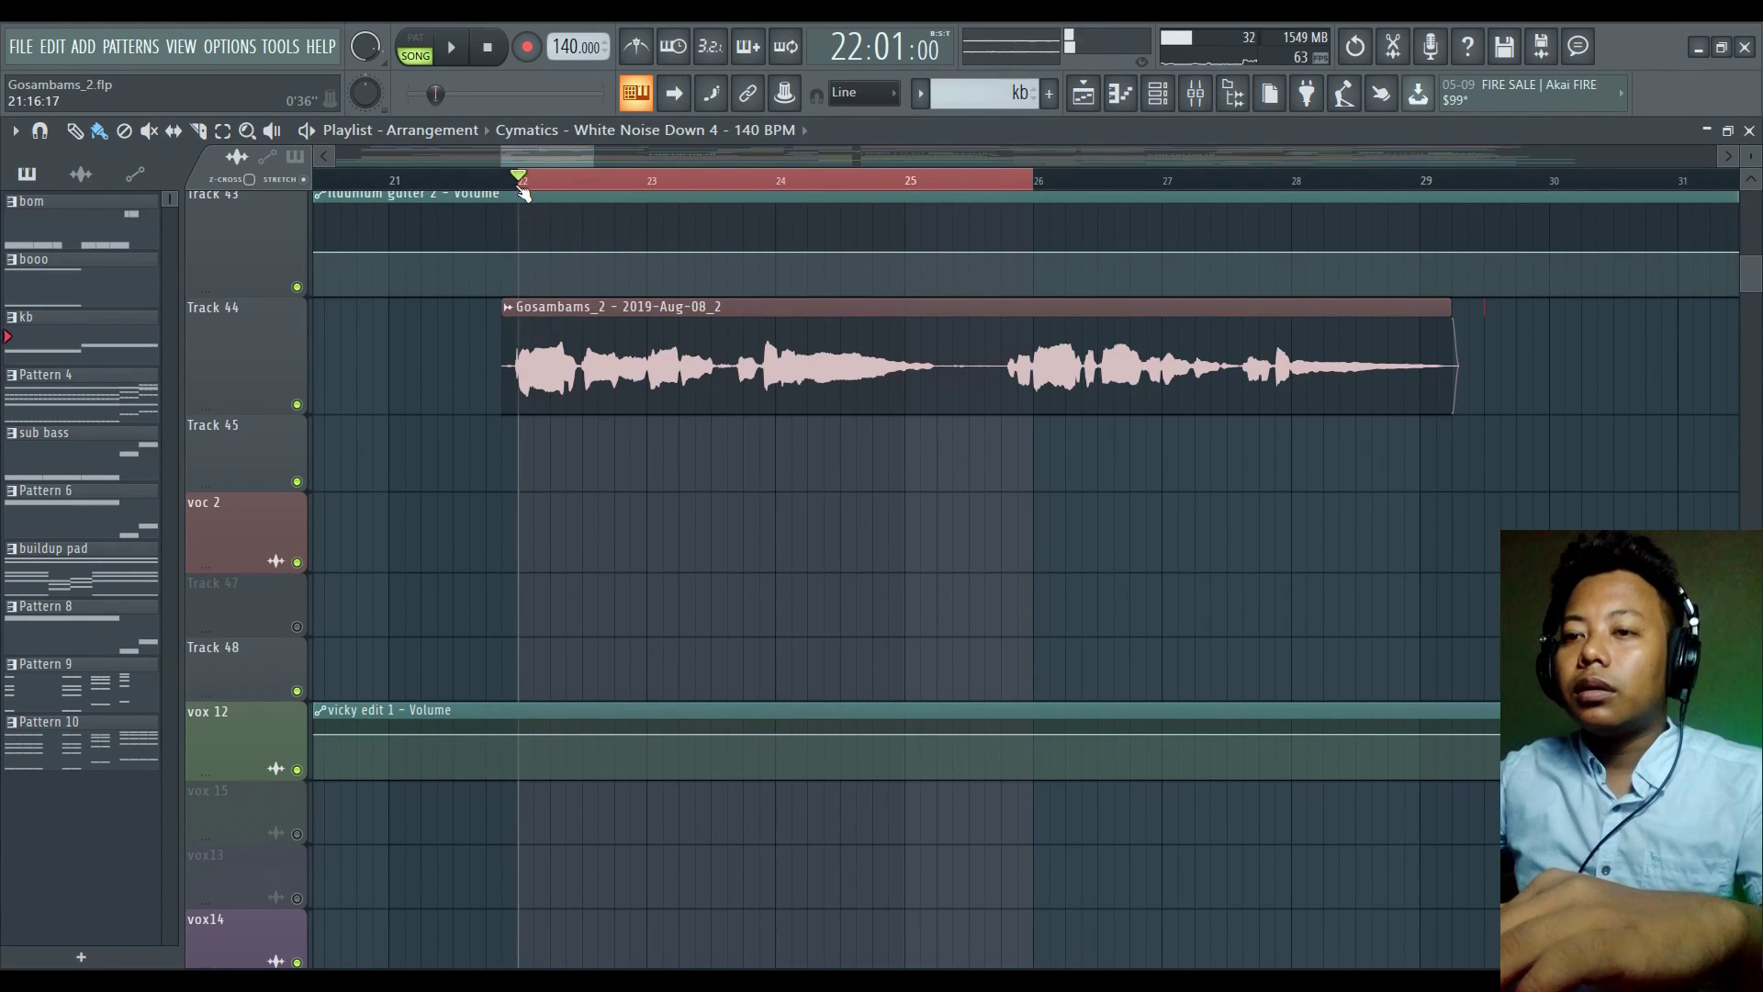
scroll(523, 190, up, 3)
scroll(547, 186, down, 1)
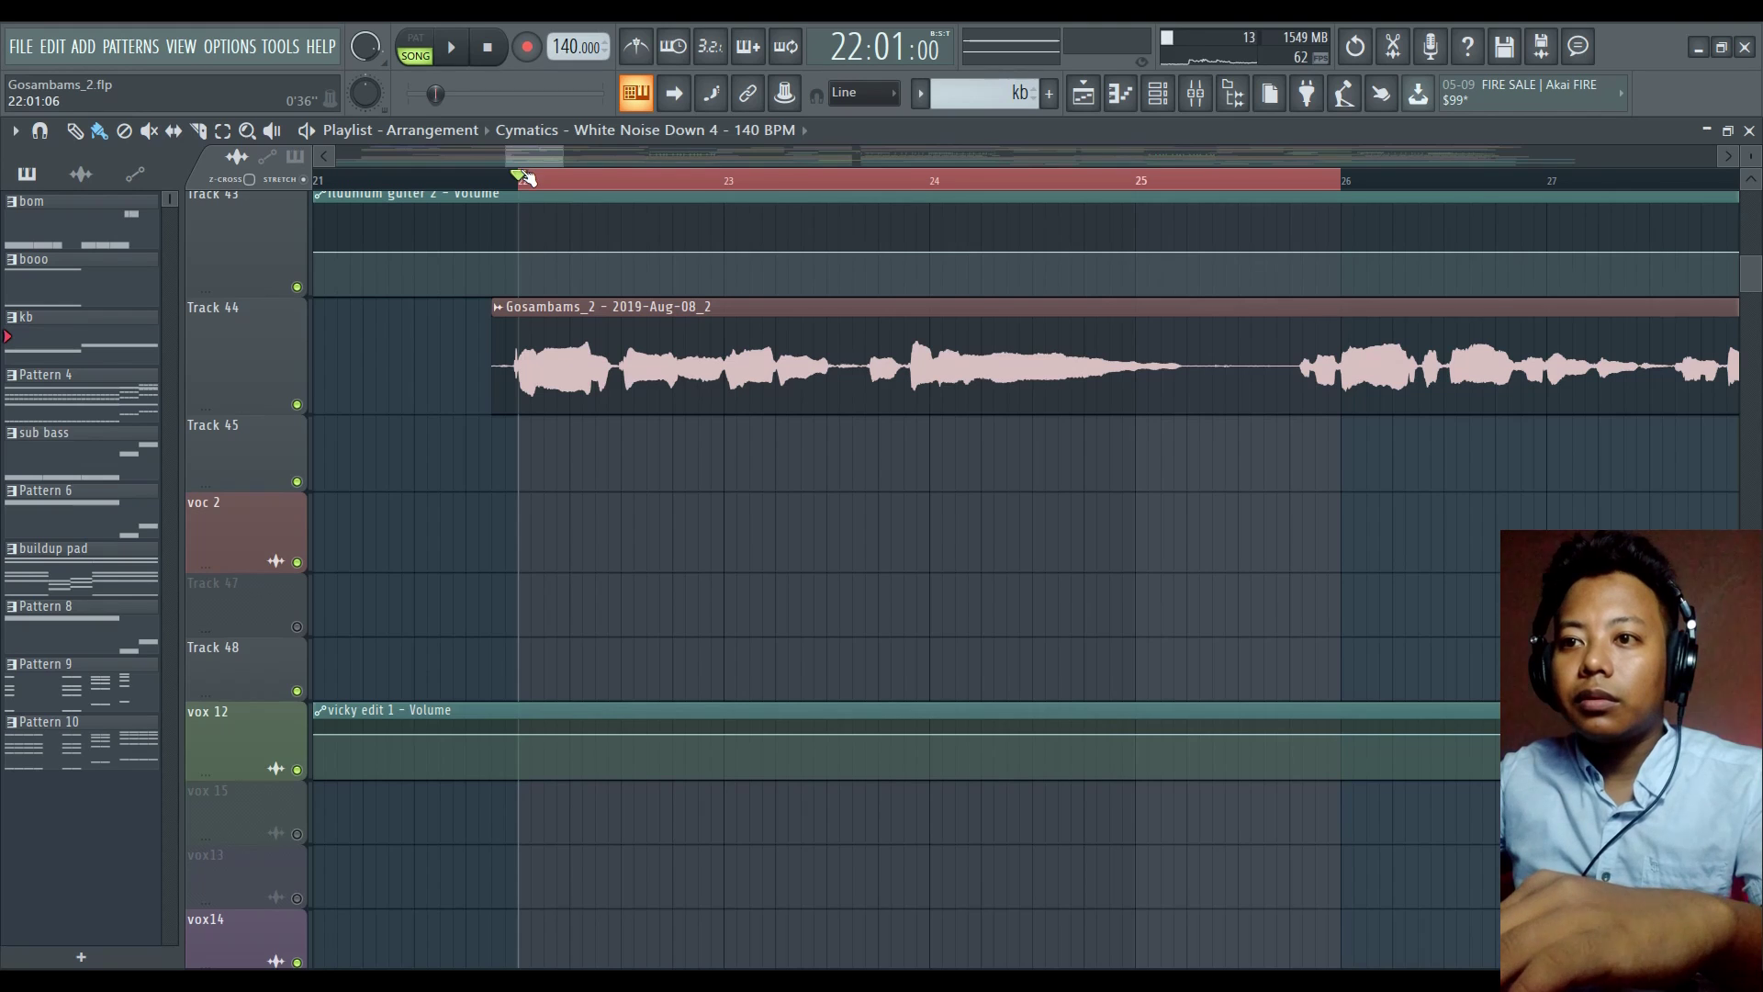
key(space)
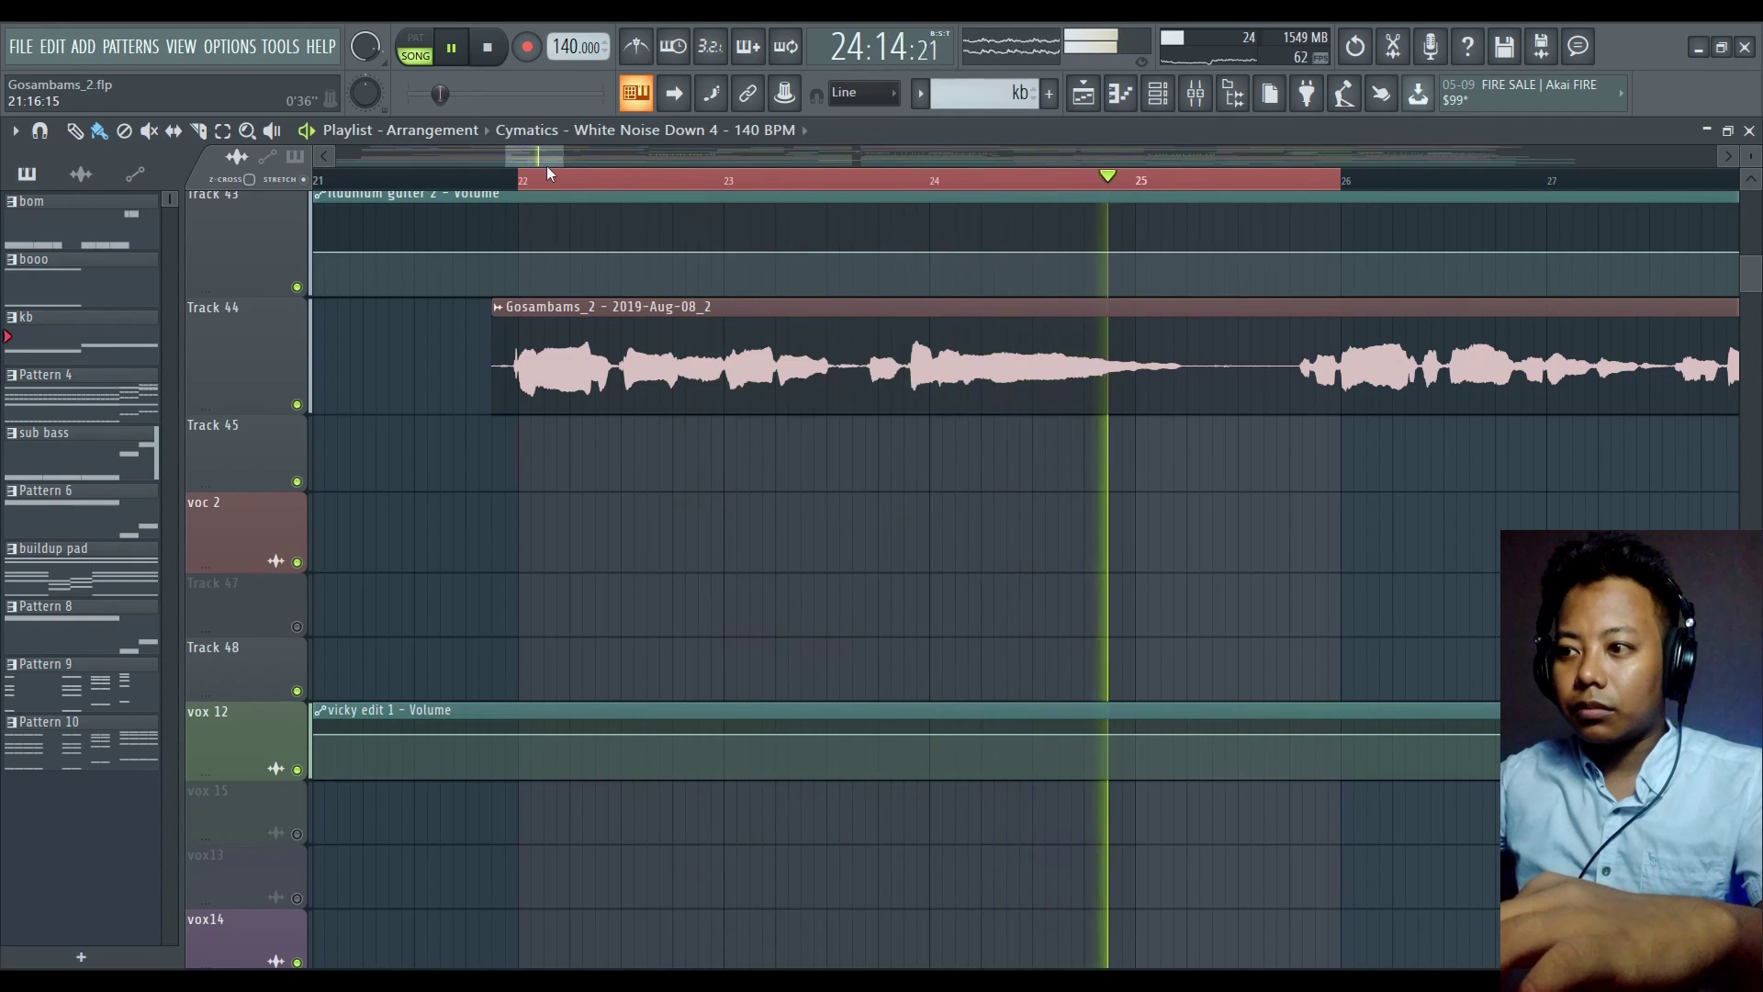
key(space)
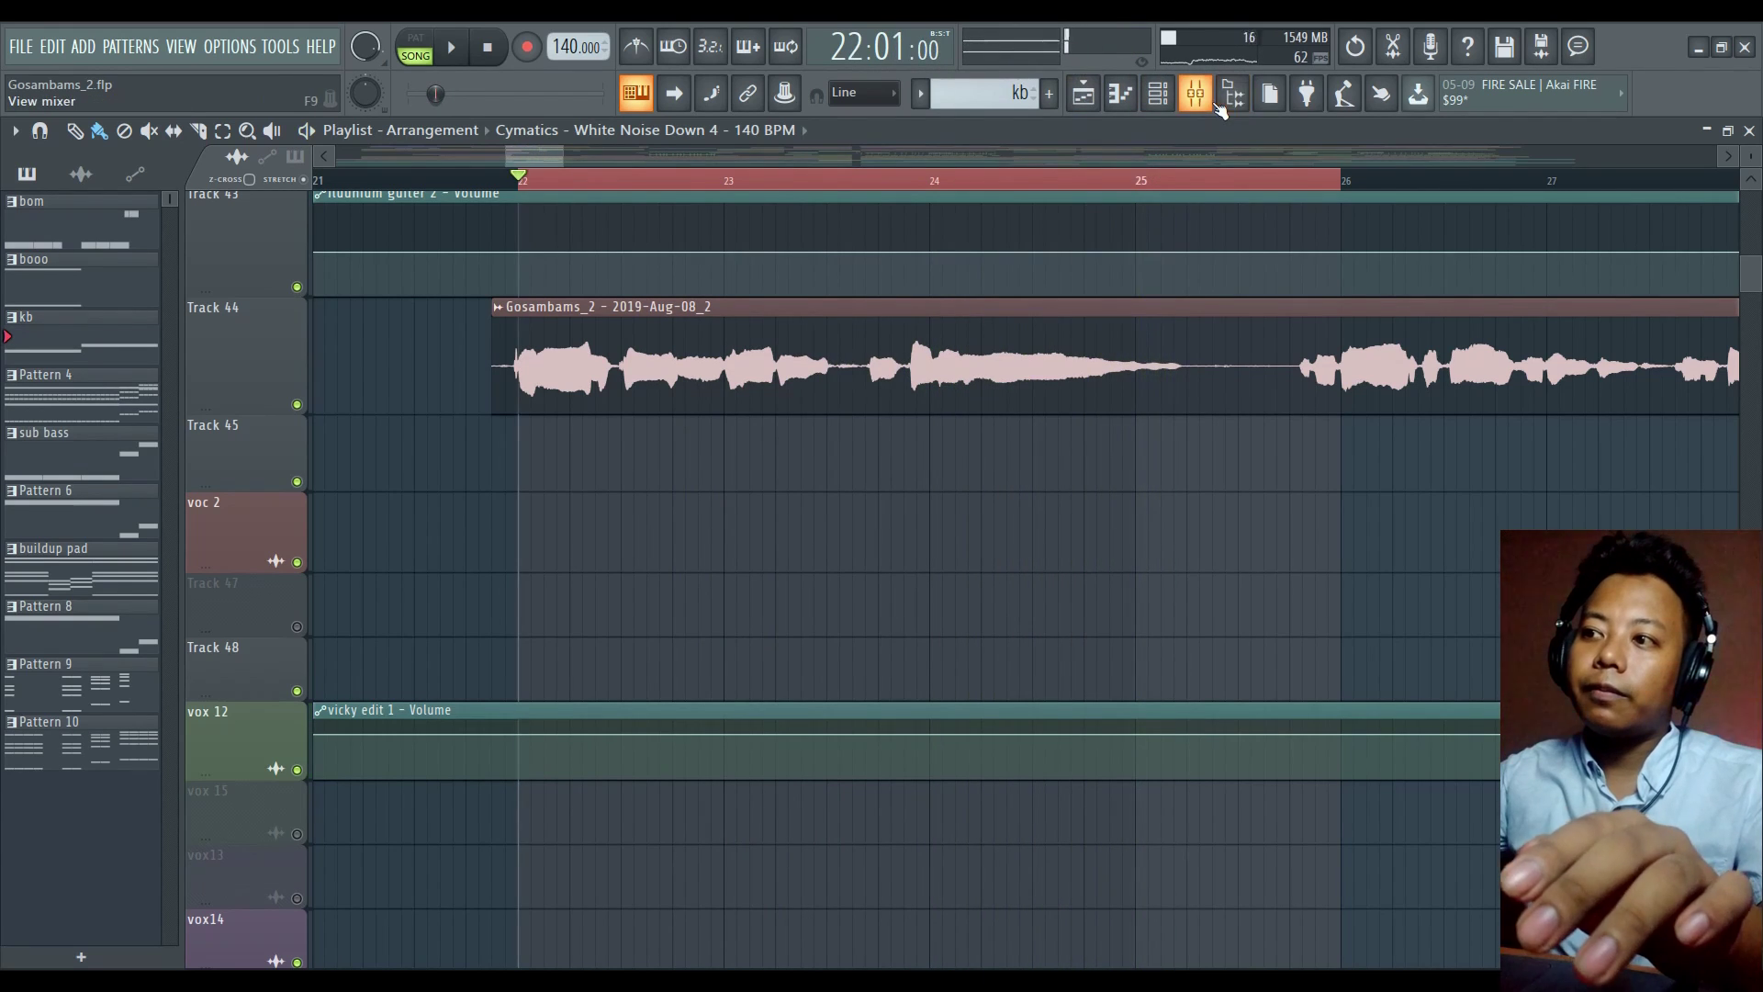
Disarm recording on the final 1 mixer track and play the song section from bar 22
click(1198, 101)
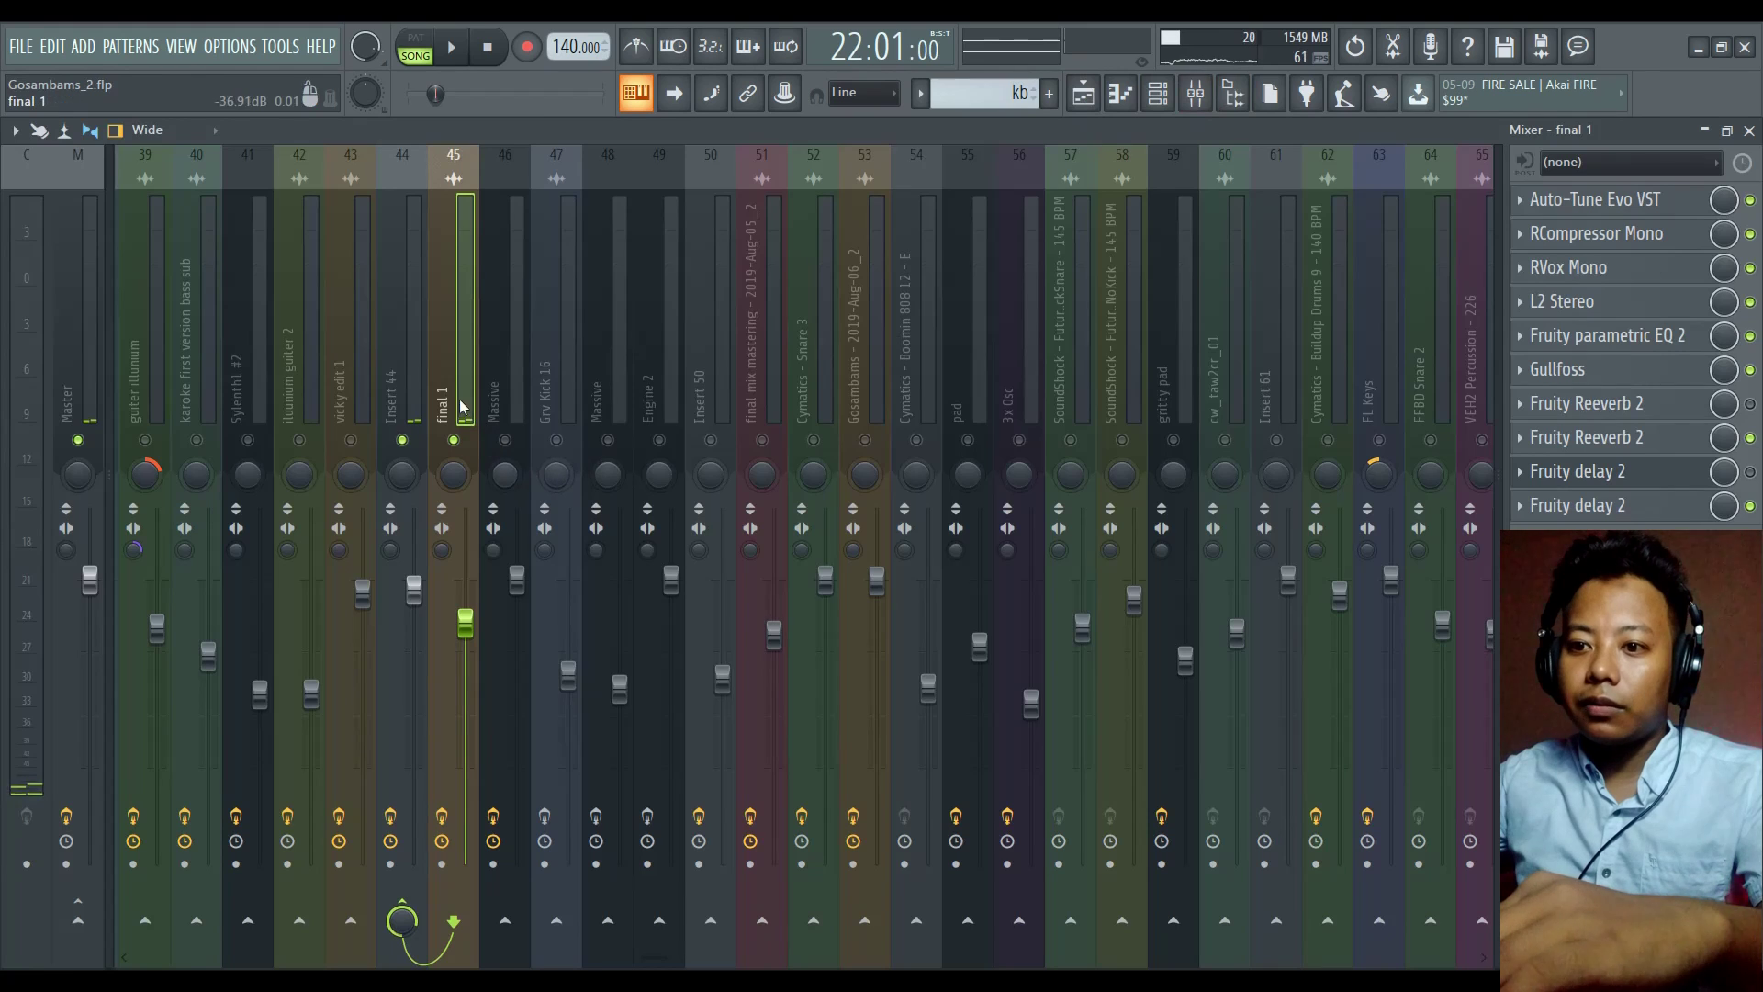
click(443, 816)
key(space)
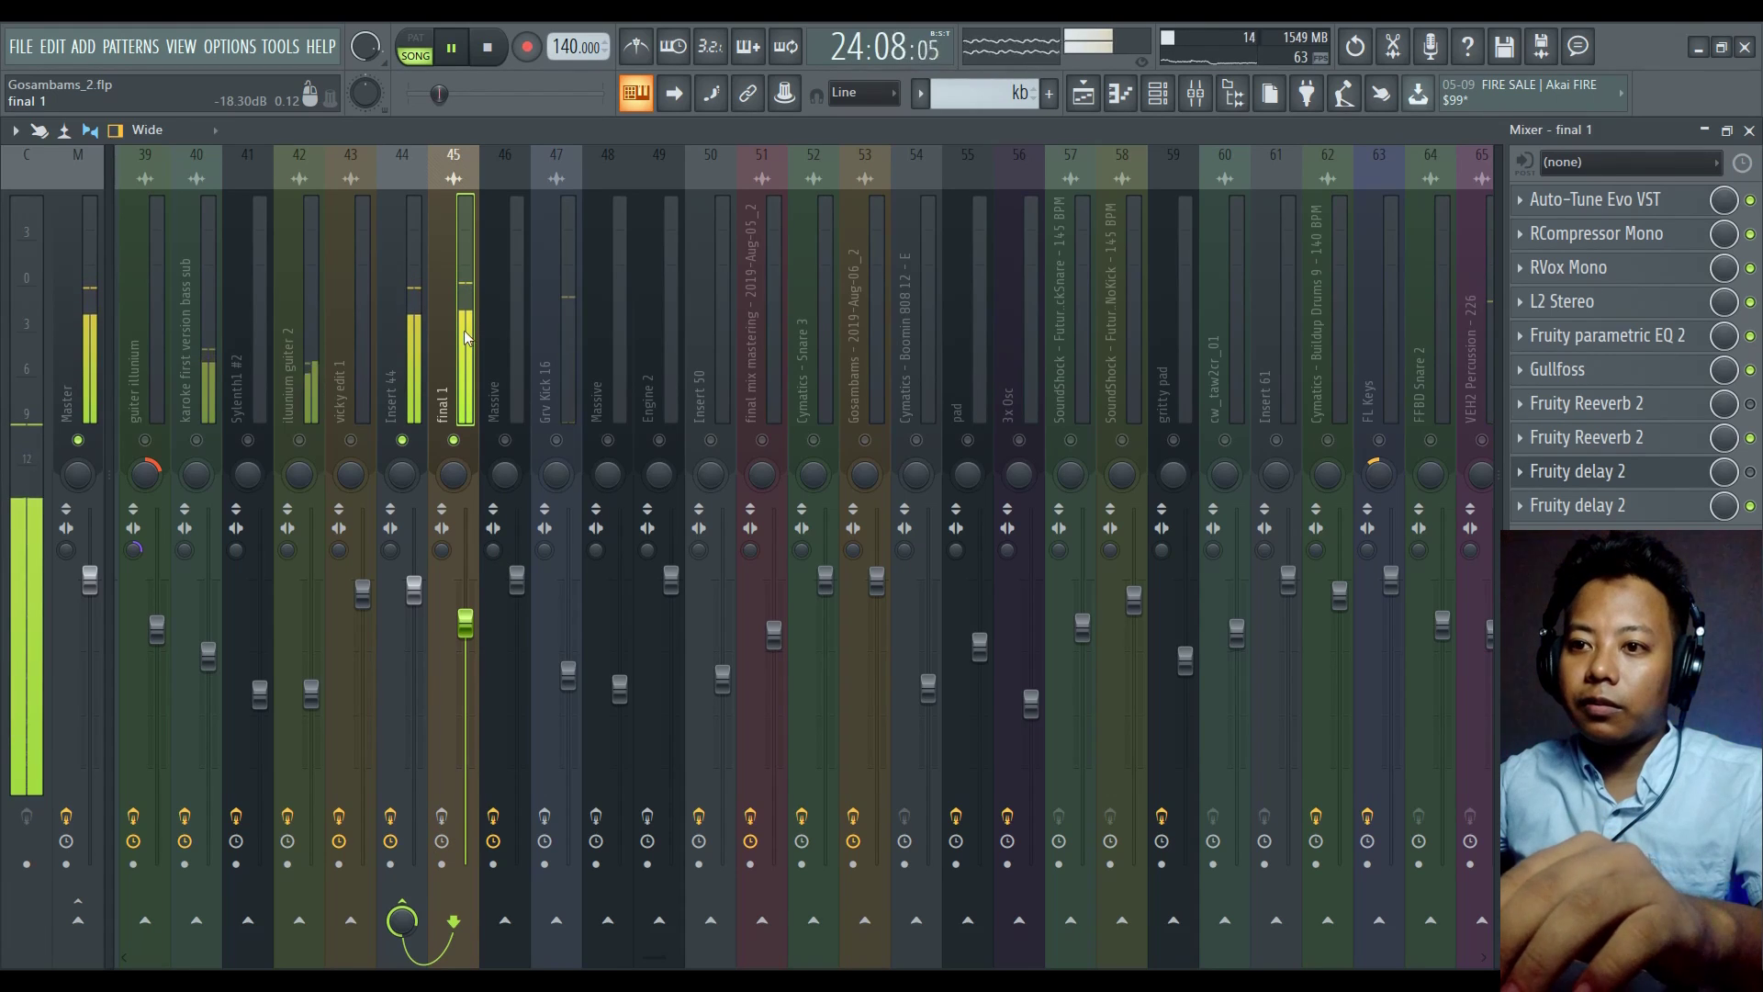
key(space)
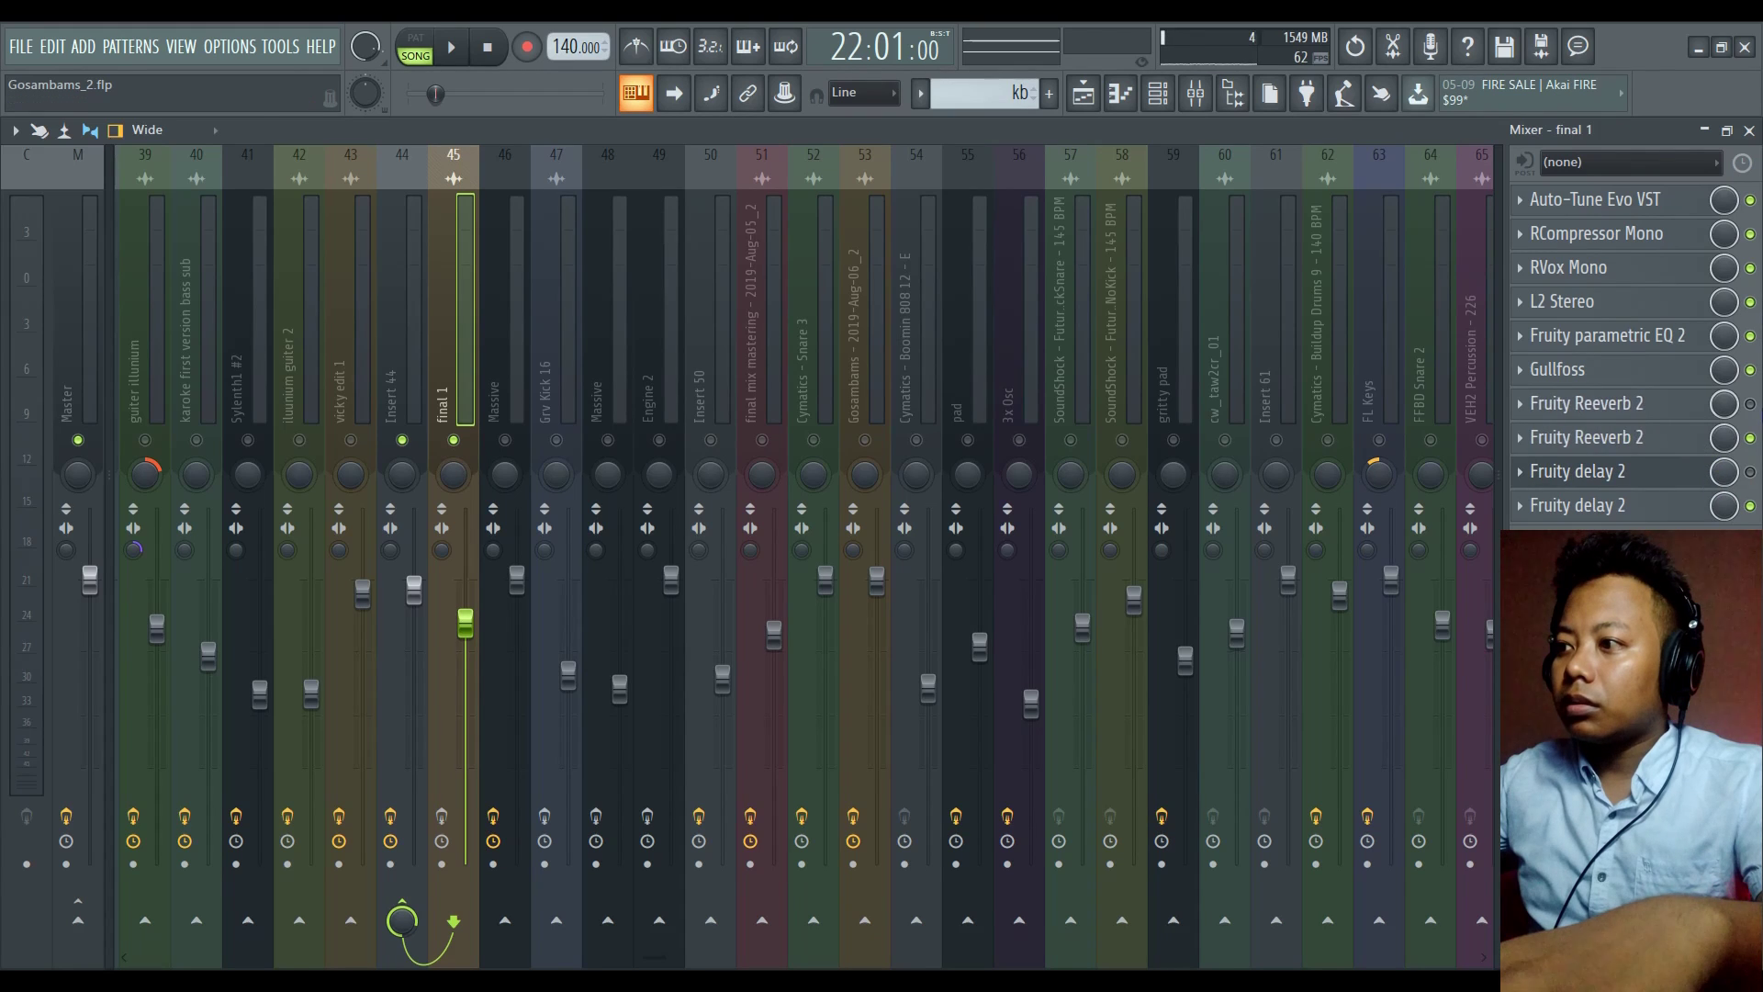
Disable every effect in the final 1 mixer track's chain, from Auto-Tune Evo VST down to the last Fruity delay 2
drag(1750, 200, 1755, 443)
click(1751, 506)
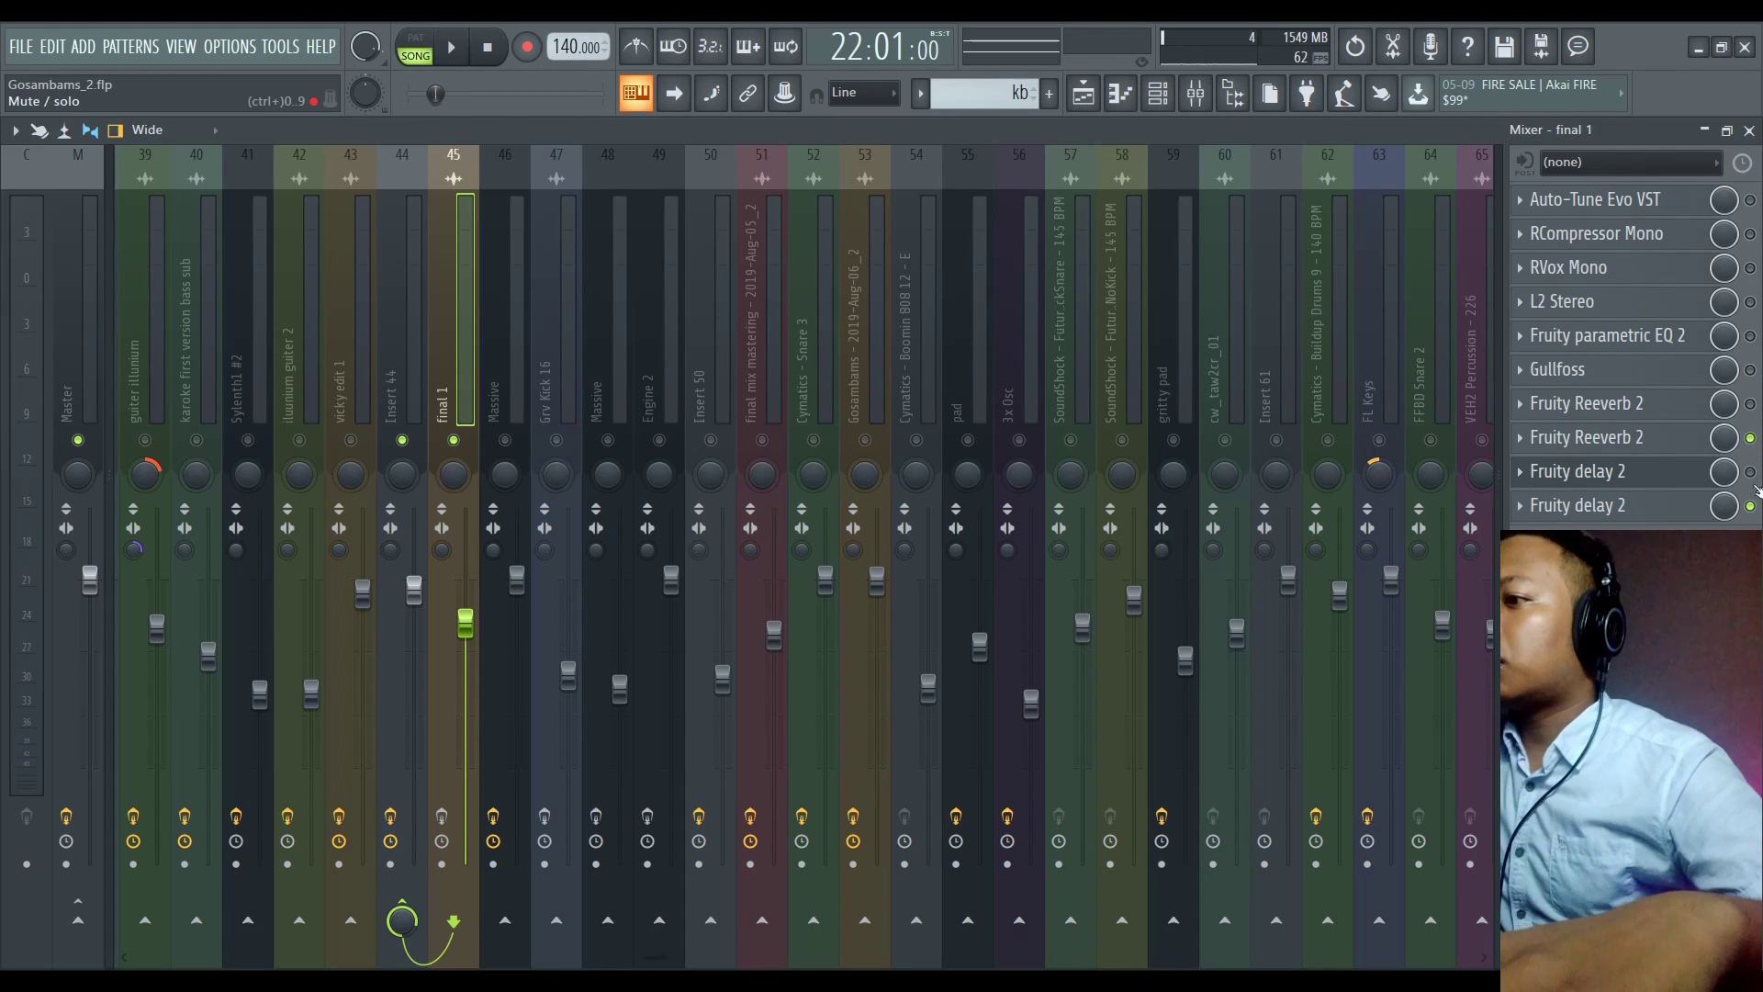
click(1751, 438)
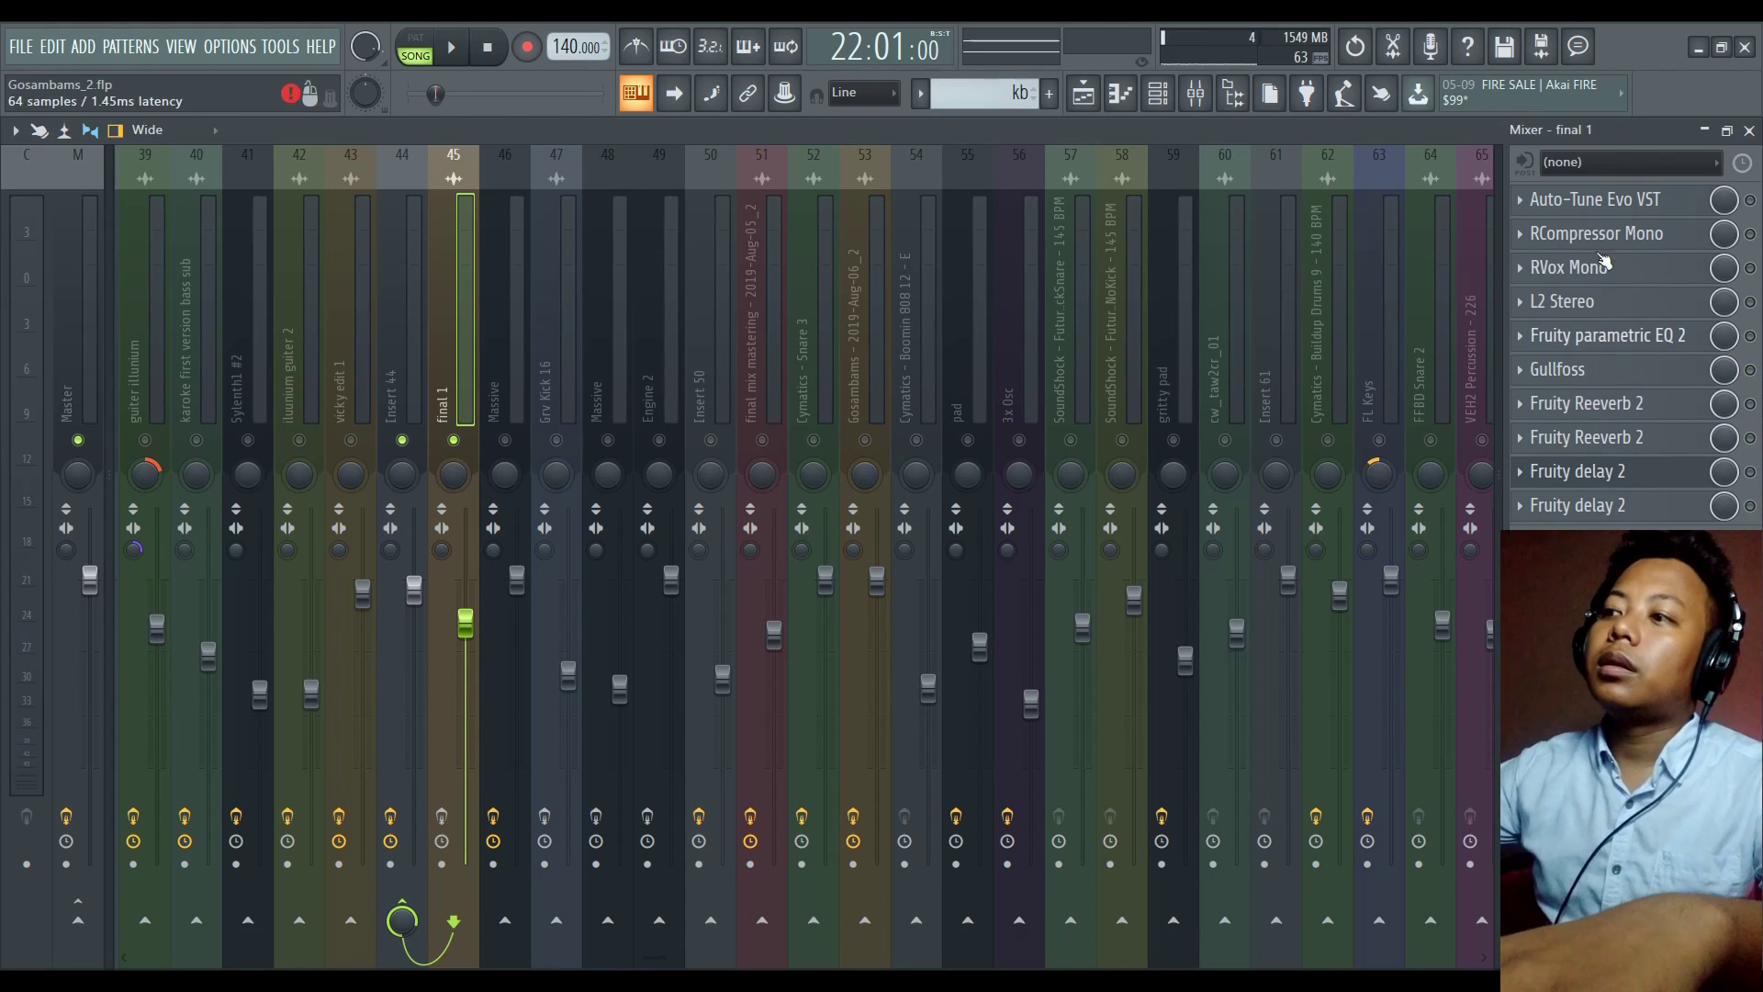
Enable only Auto-Tune Evo VST on the final 1 track and listen to the vocal from bar 22
click(1750, 199)
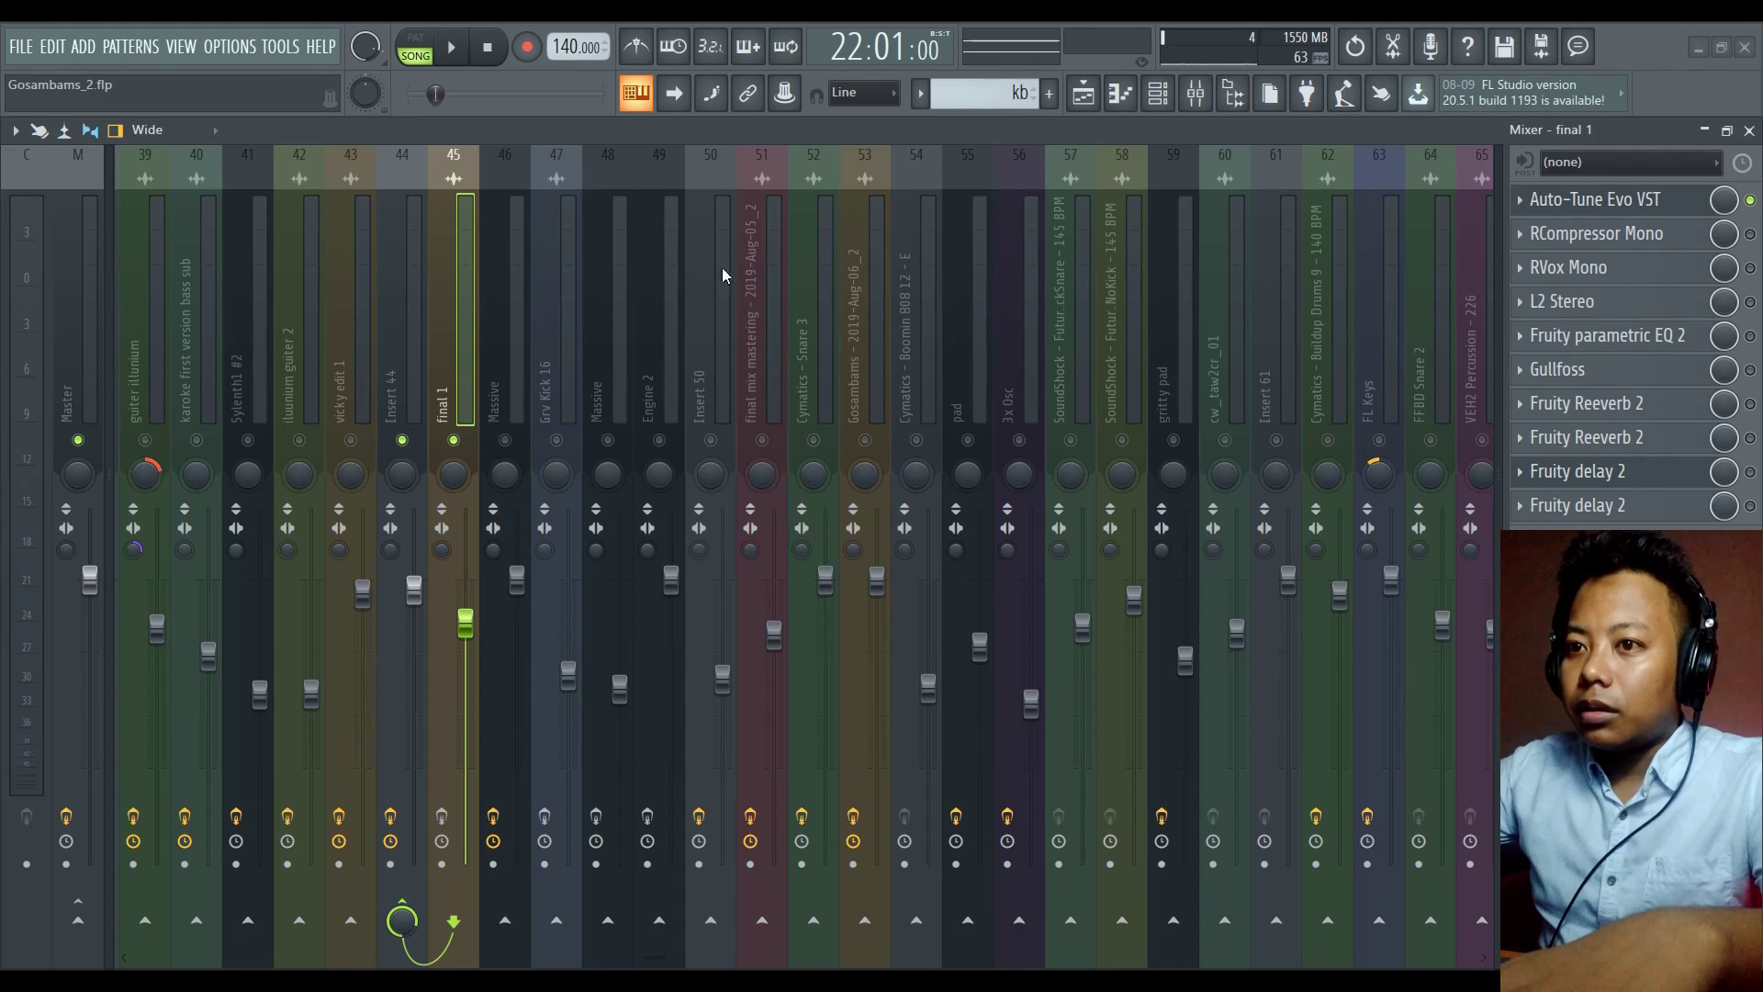
key(space)
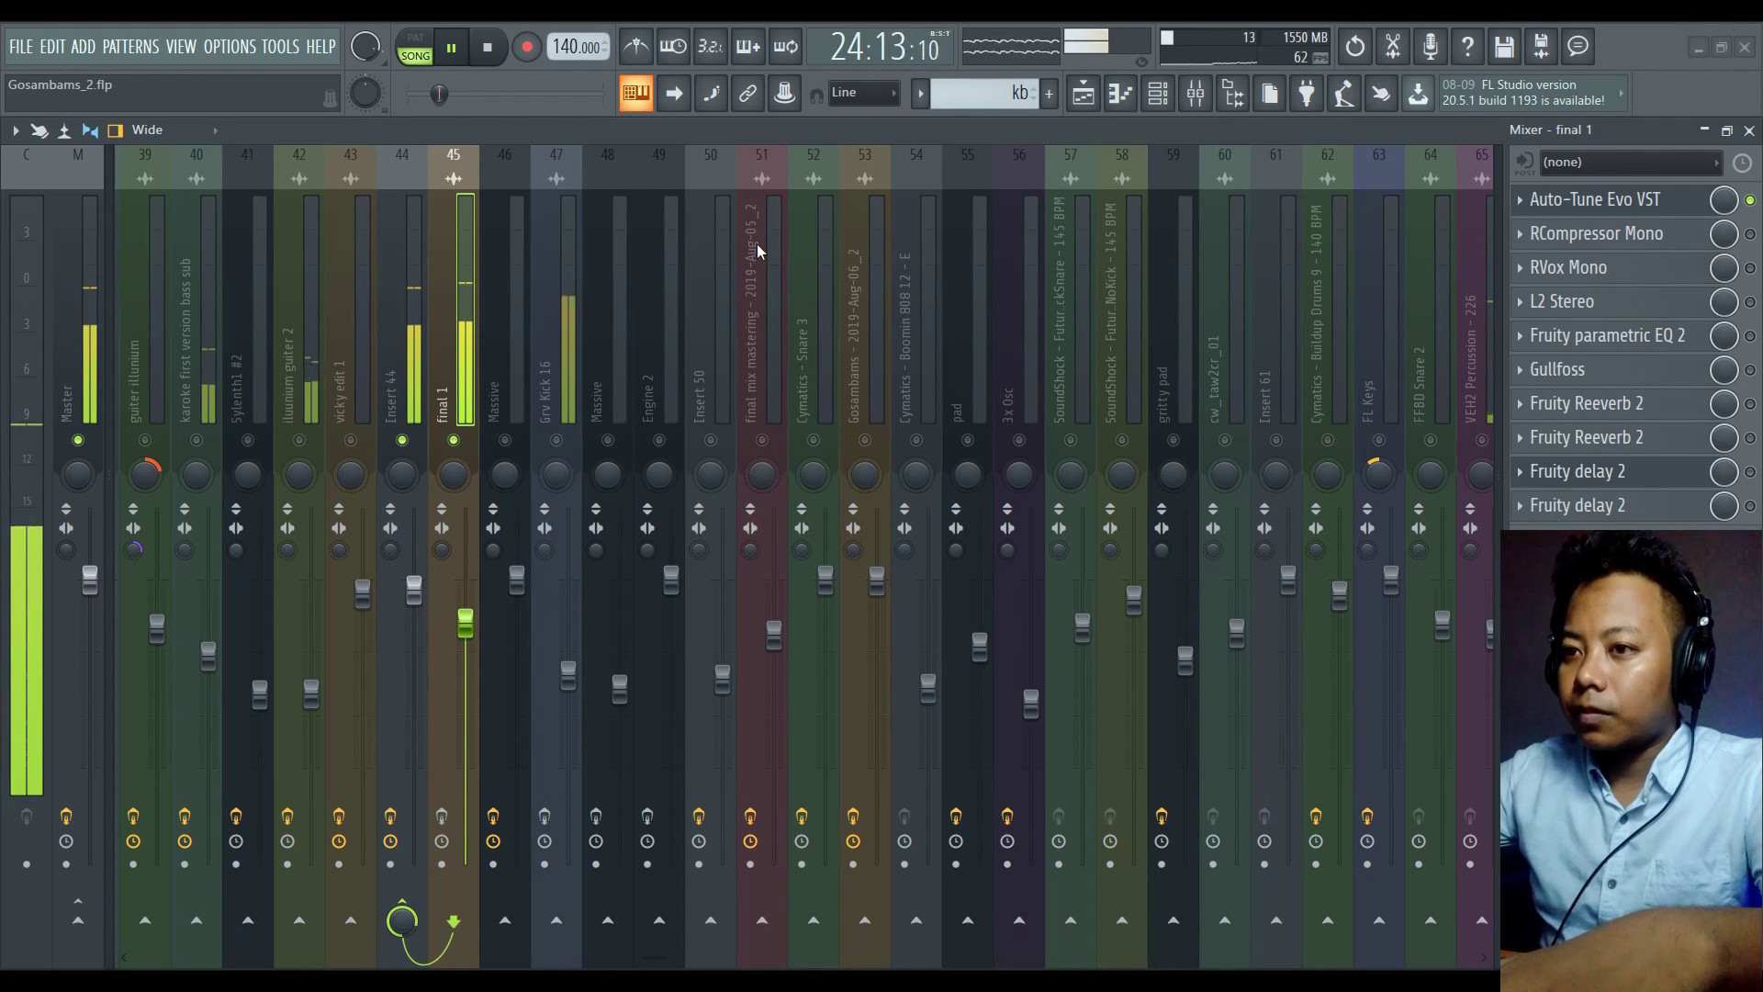
key(space)
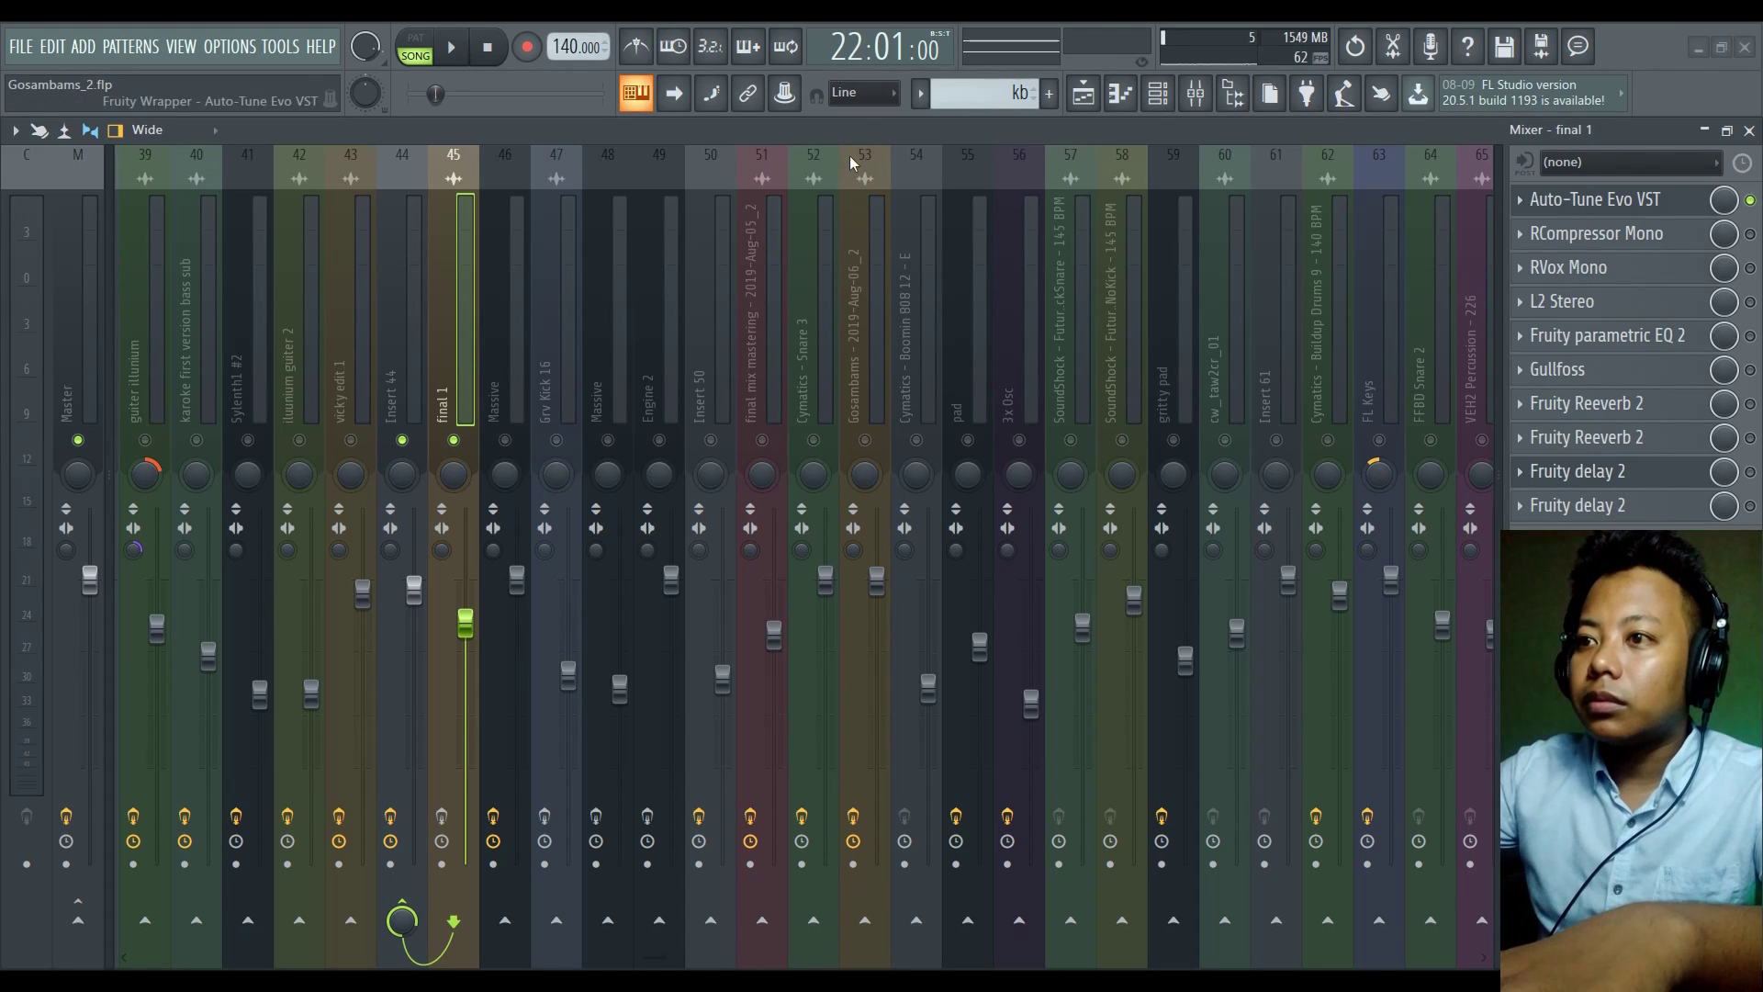
Compare the vocal's sound with Auto-Tune Evo VST disabled and enabled by playing the section each way
click(1751, 201)
key(space)
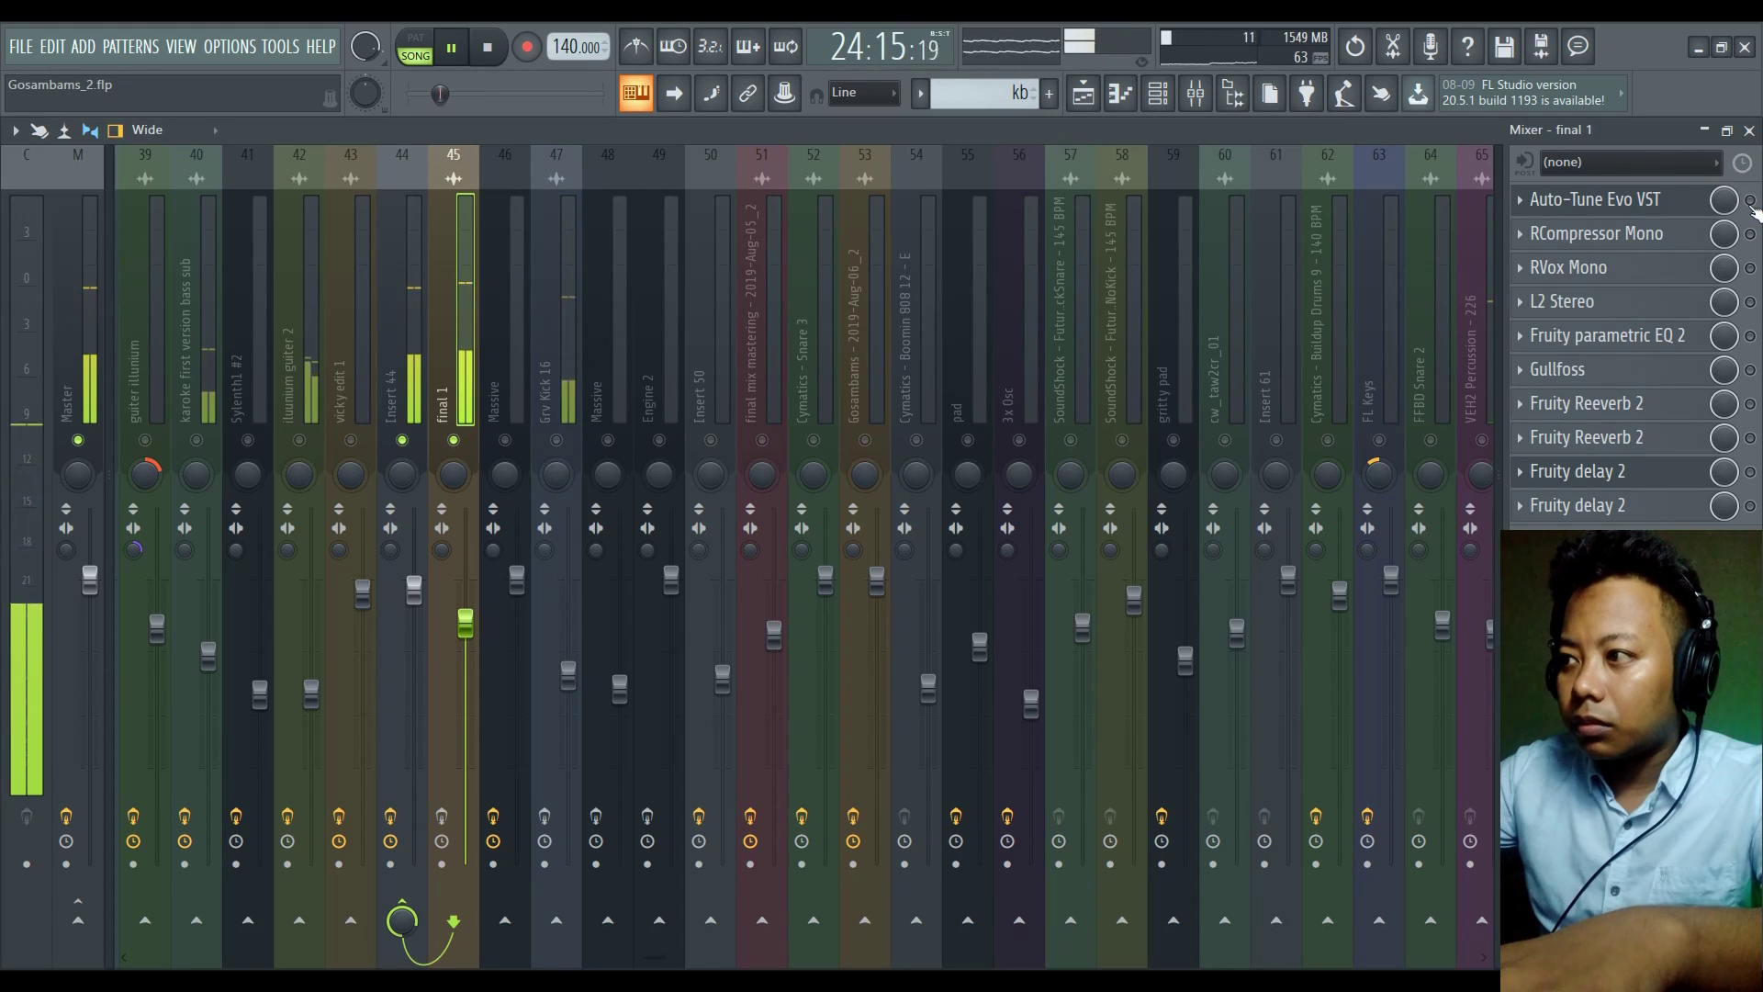
key(space)
click(1751, 201)
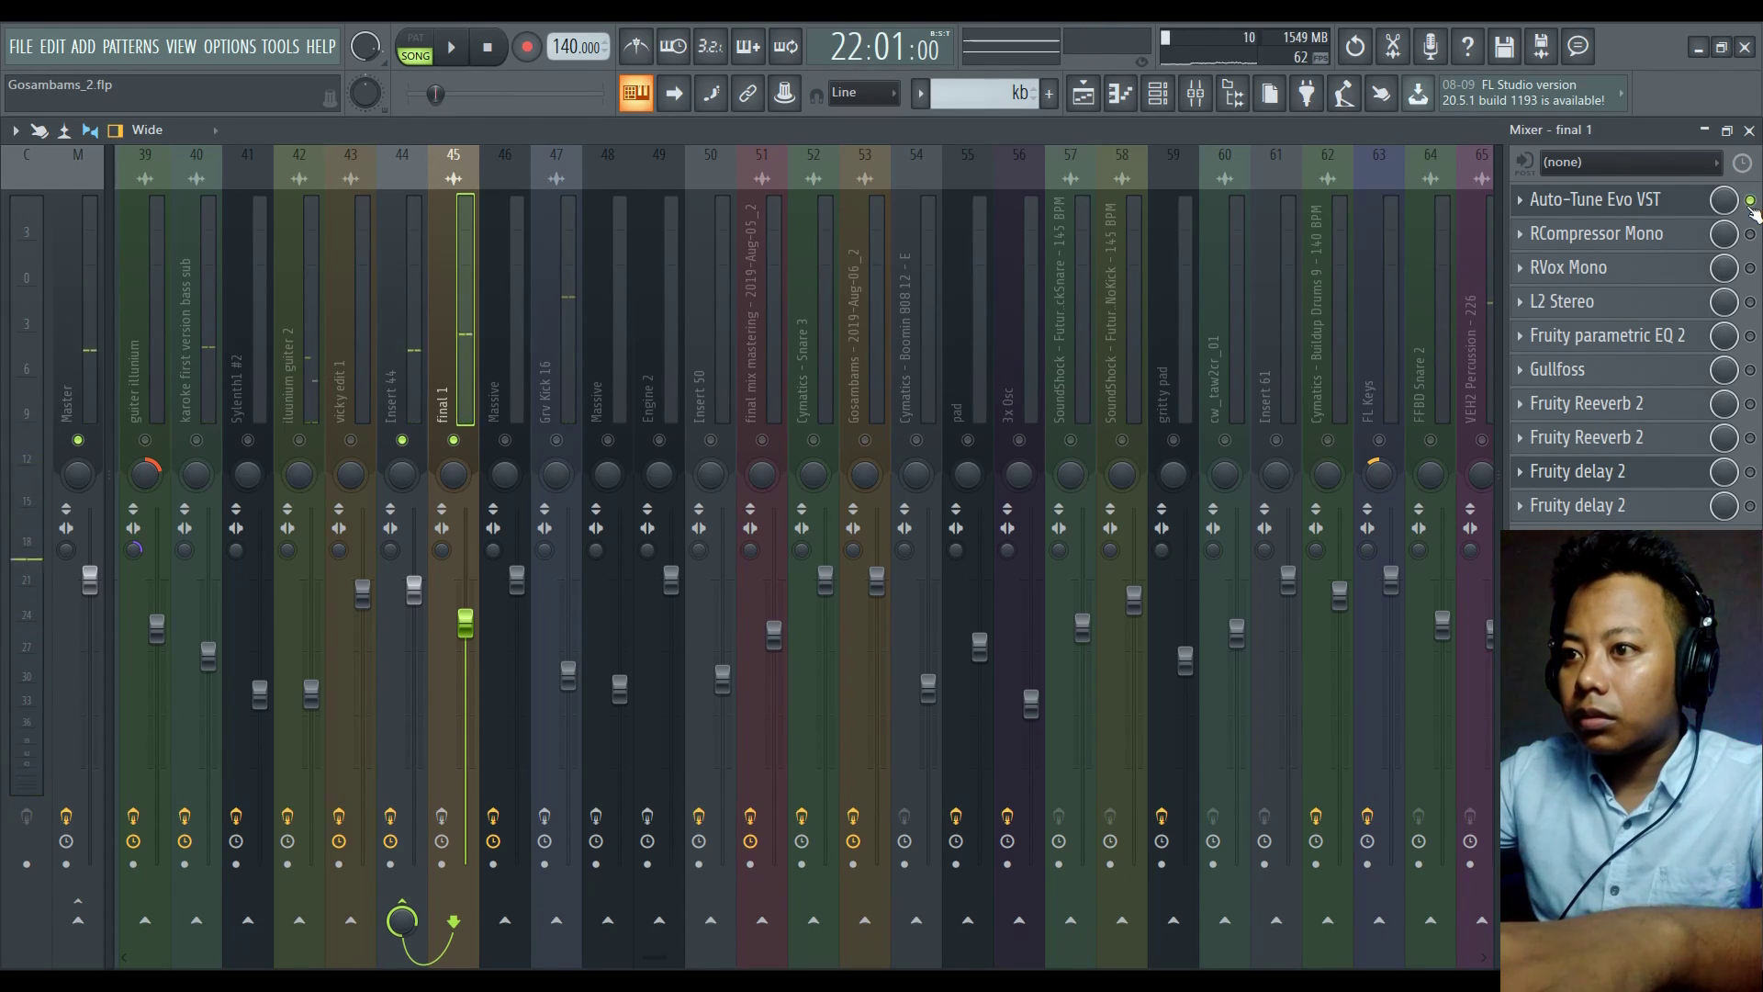
key(space)
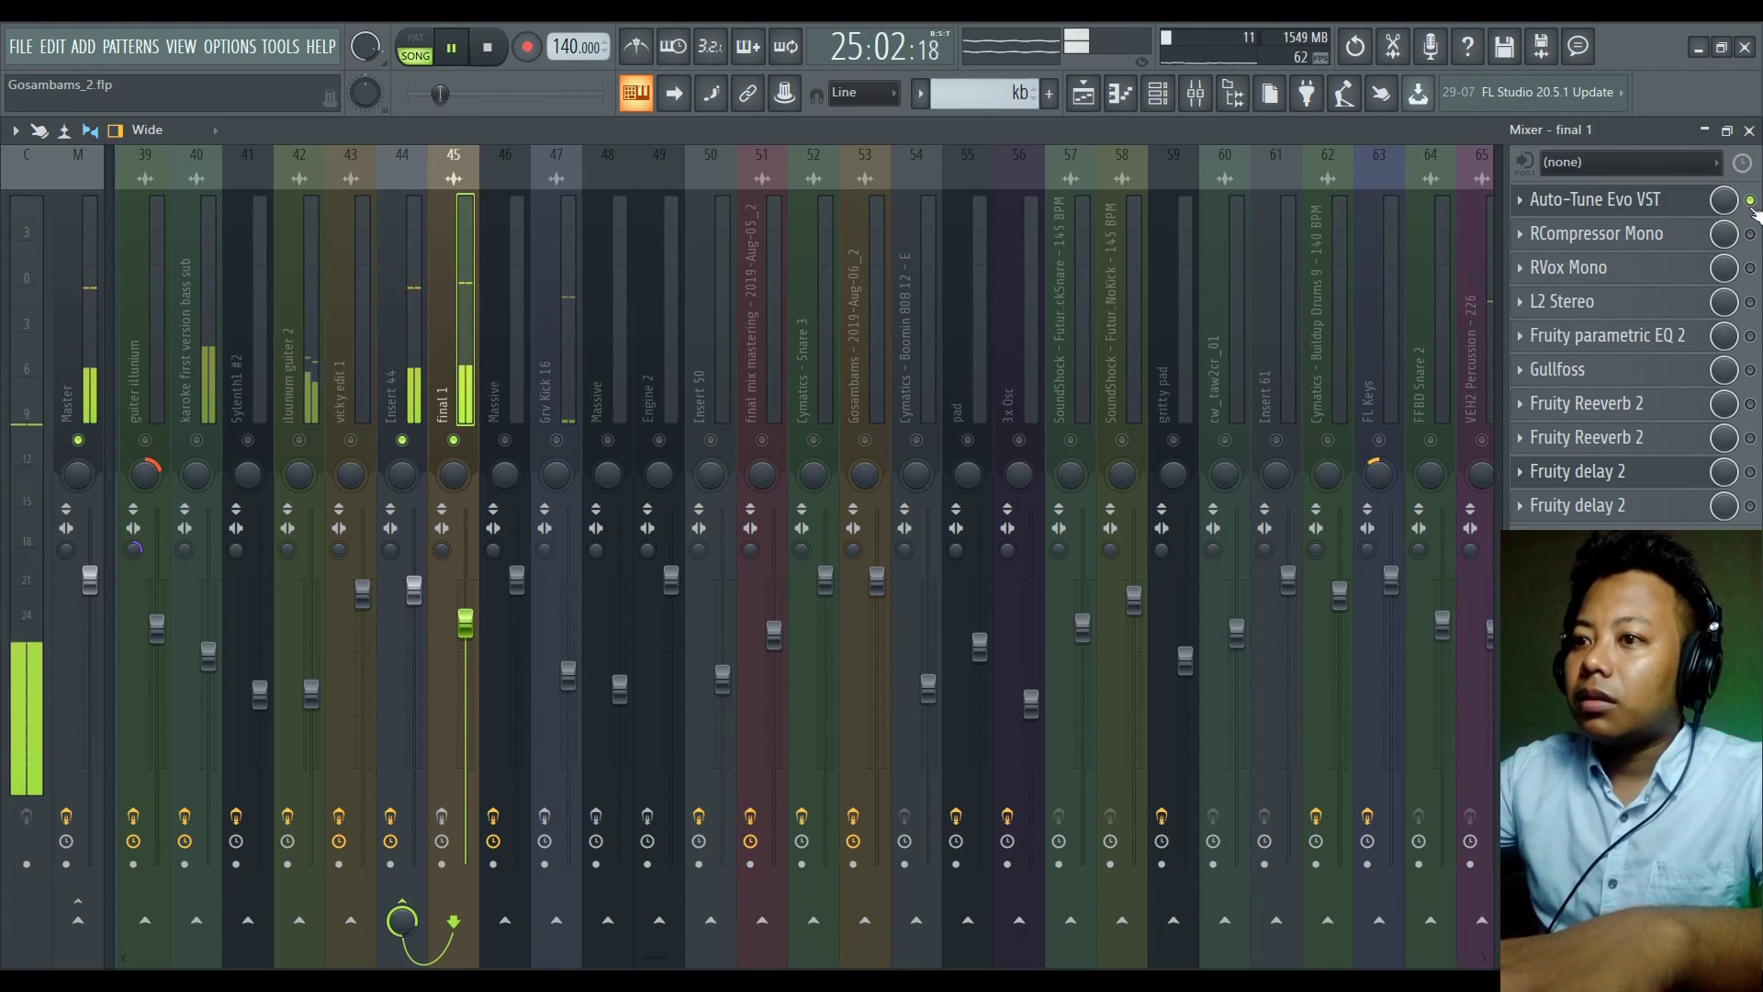
key(space)
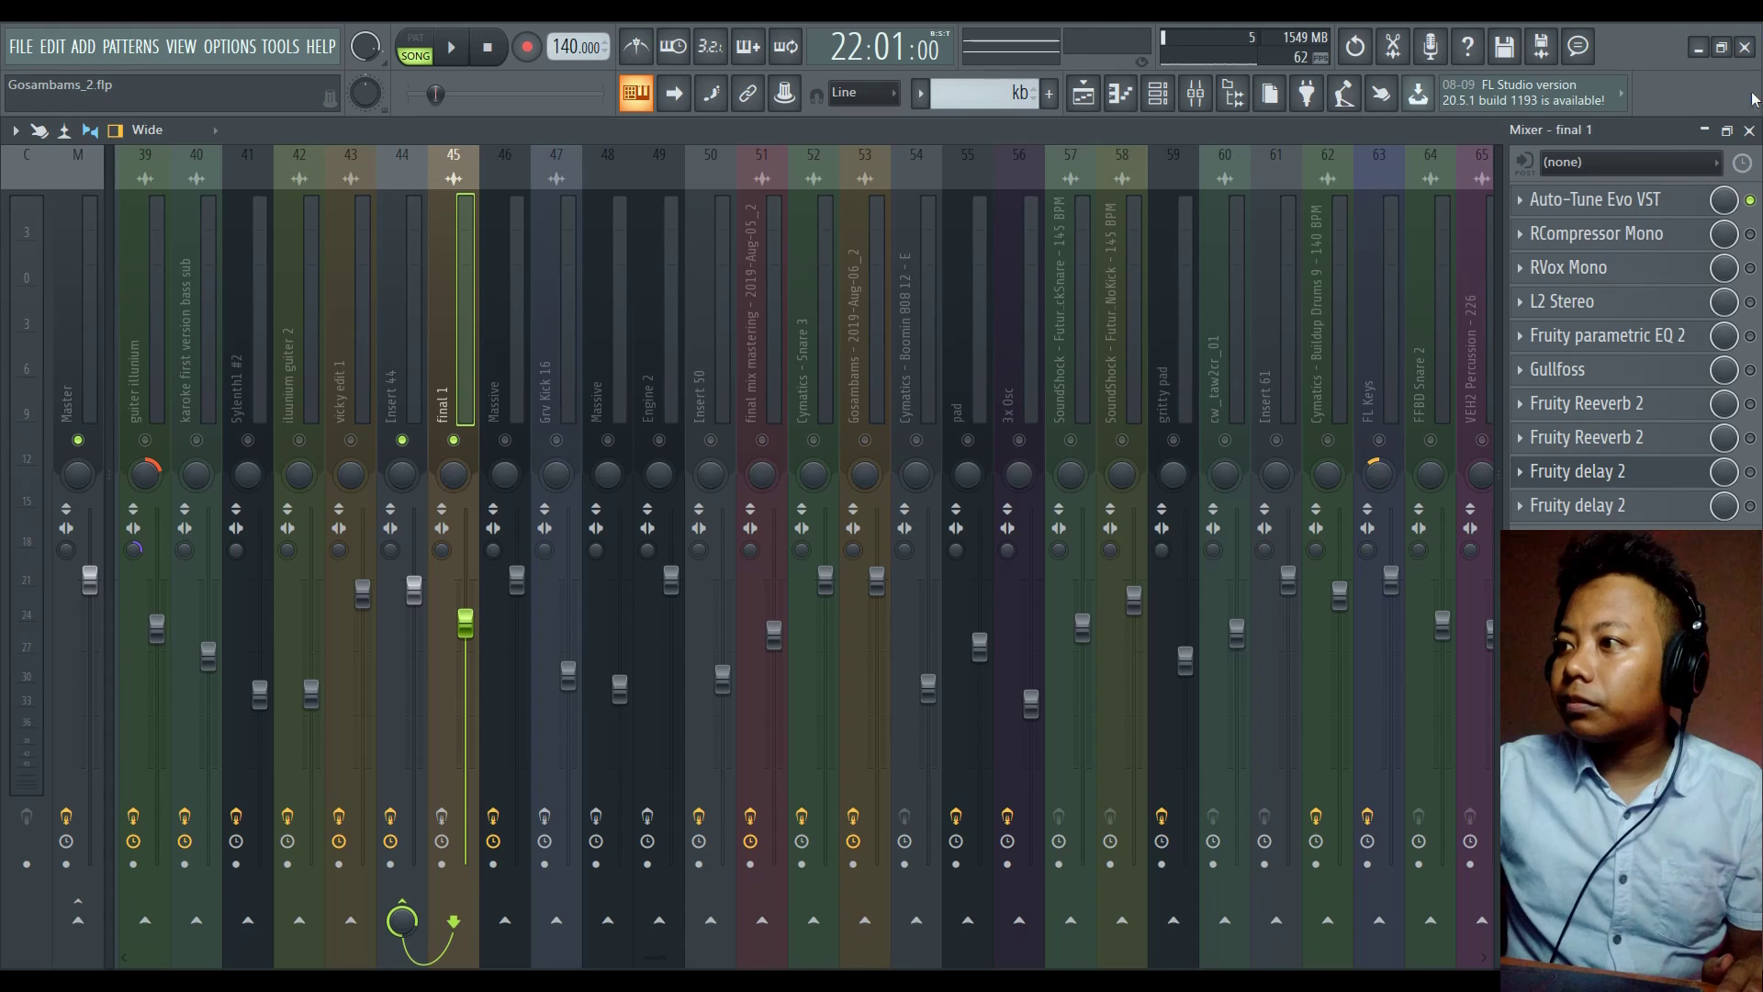
Minimize the mixer and add points to the iluunium guiter 2 volume automation on Track 43, forming a short dip just before bar 24
click(1705, 131)
scroll(588, 601, up, 5)
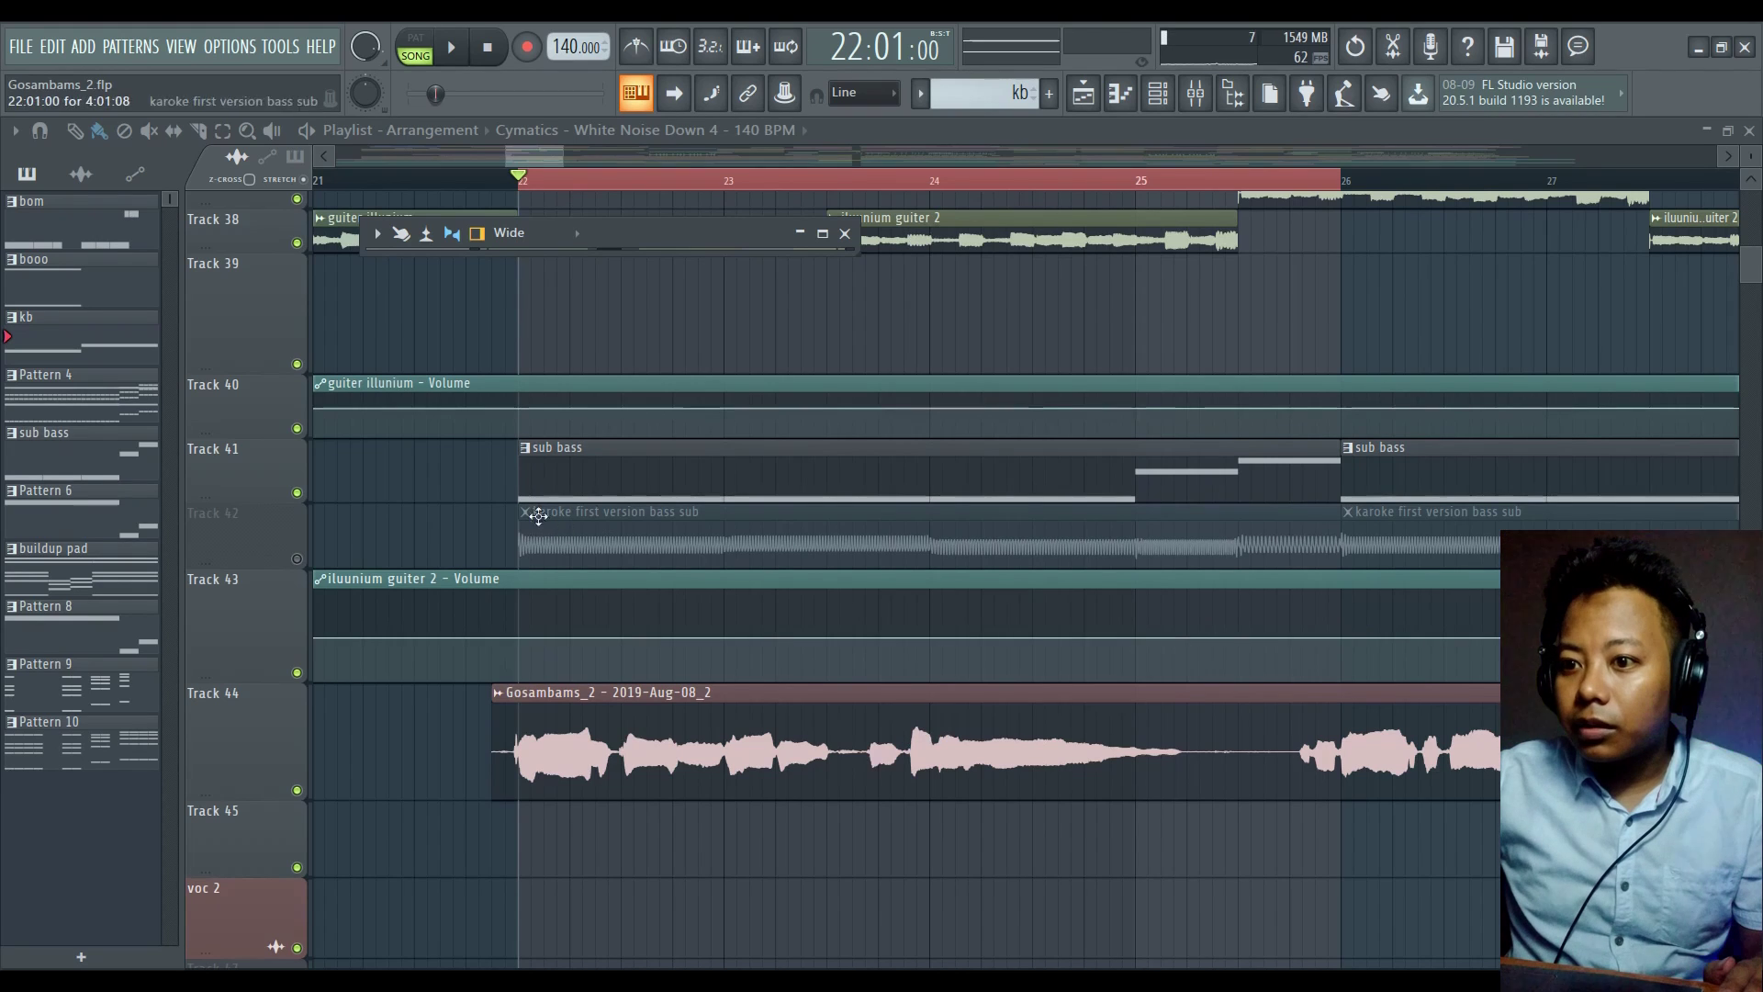
click(527, 628)
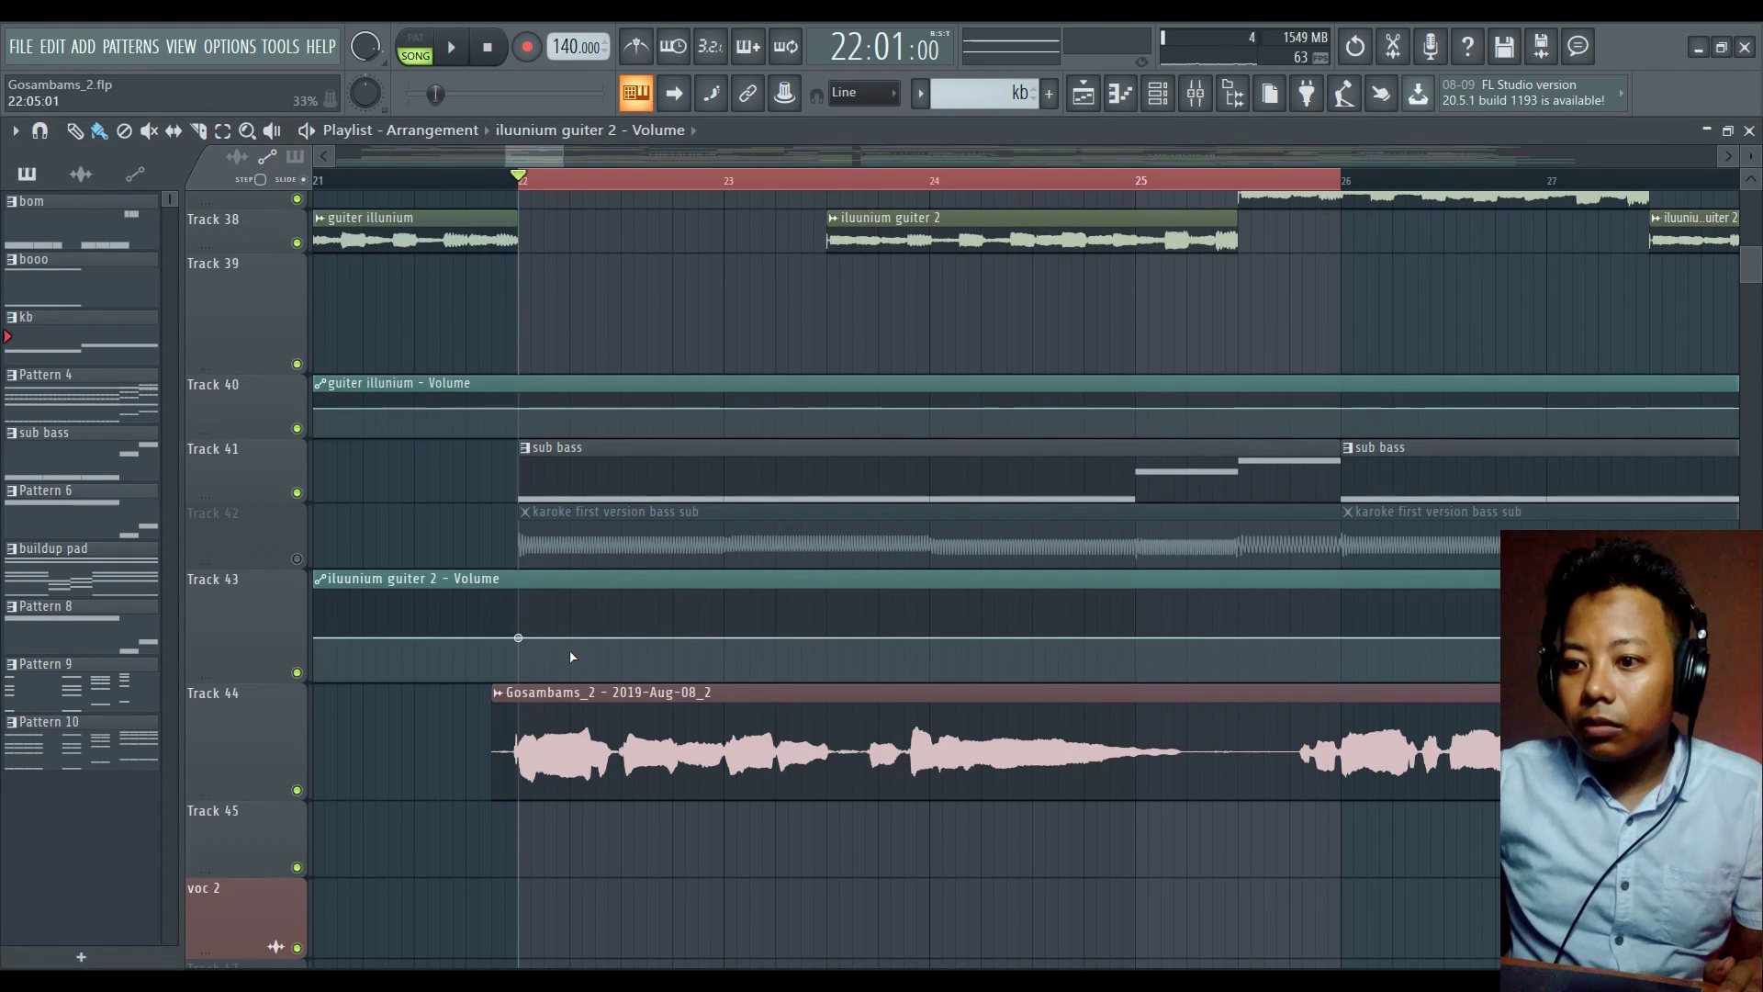
right_click(904, 638)
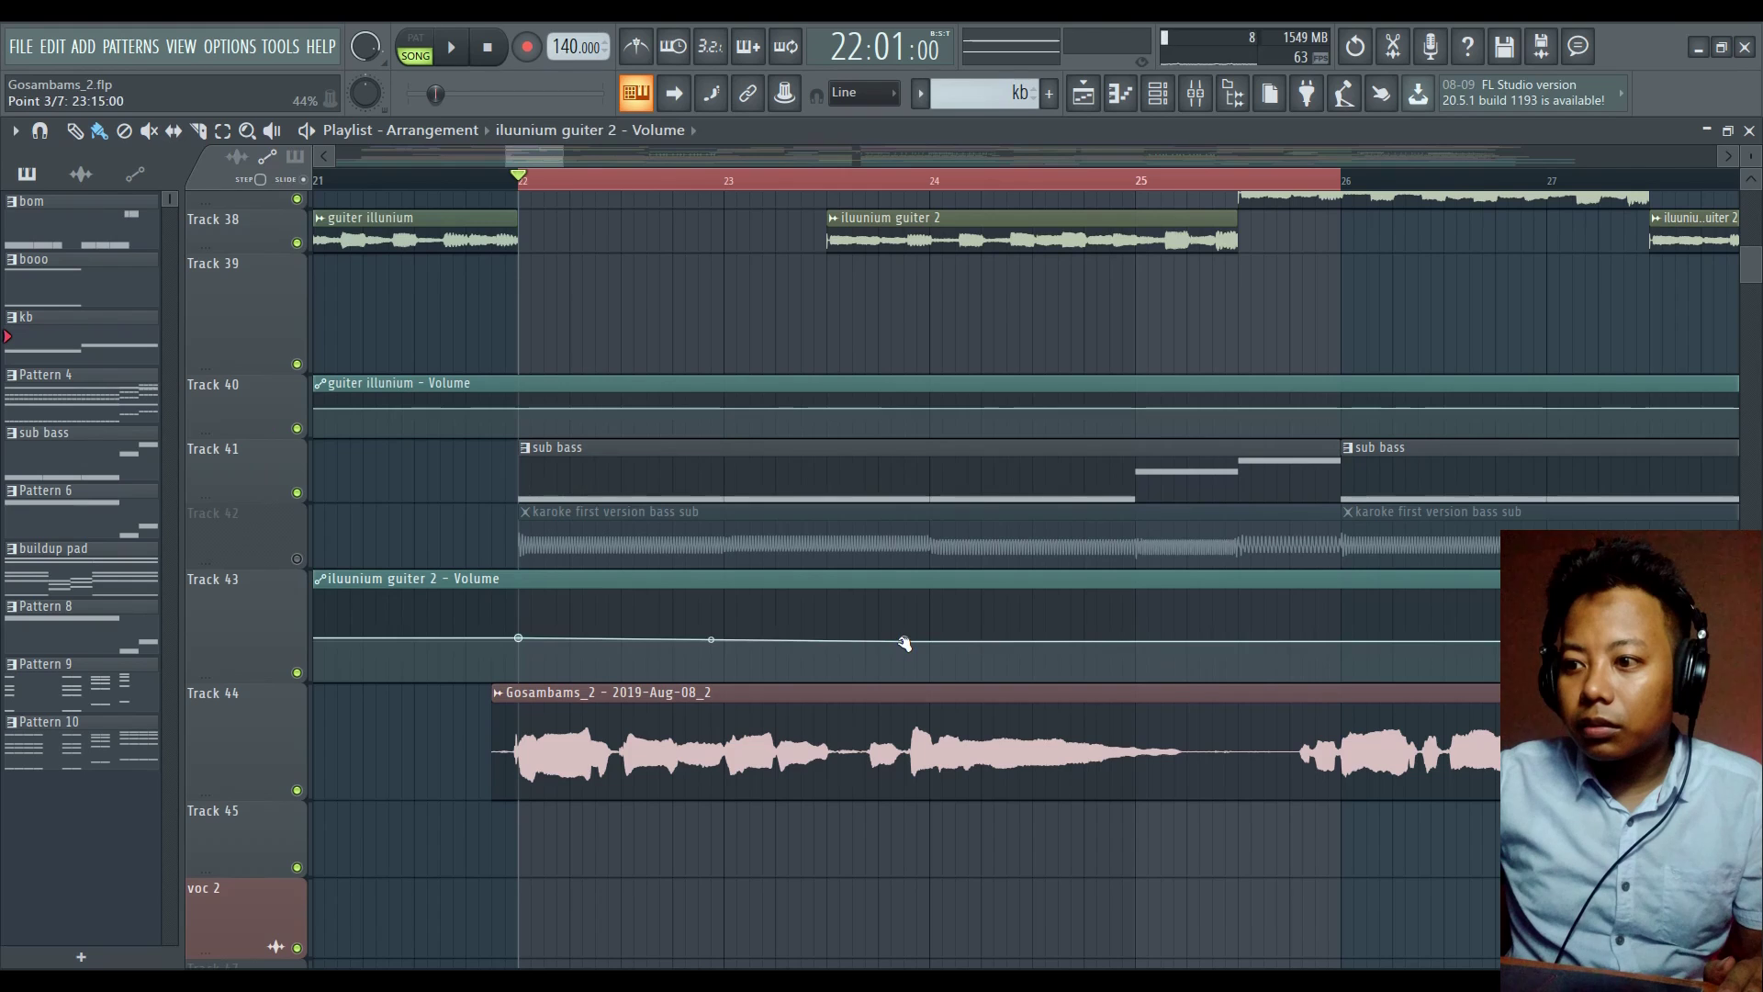
right_click(955, 637)
drag(955, 638, 916, 657)
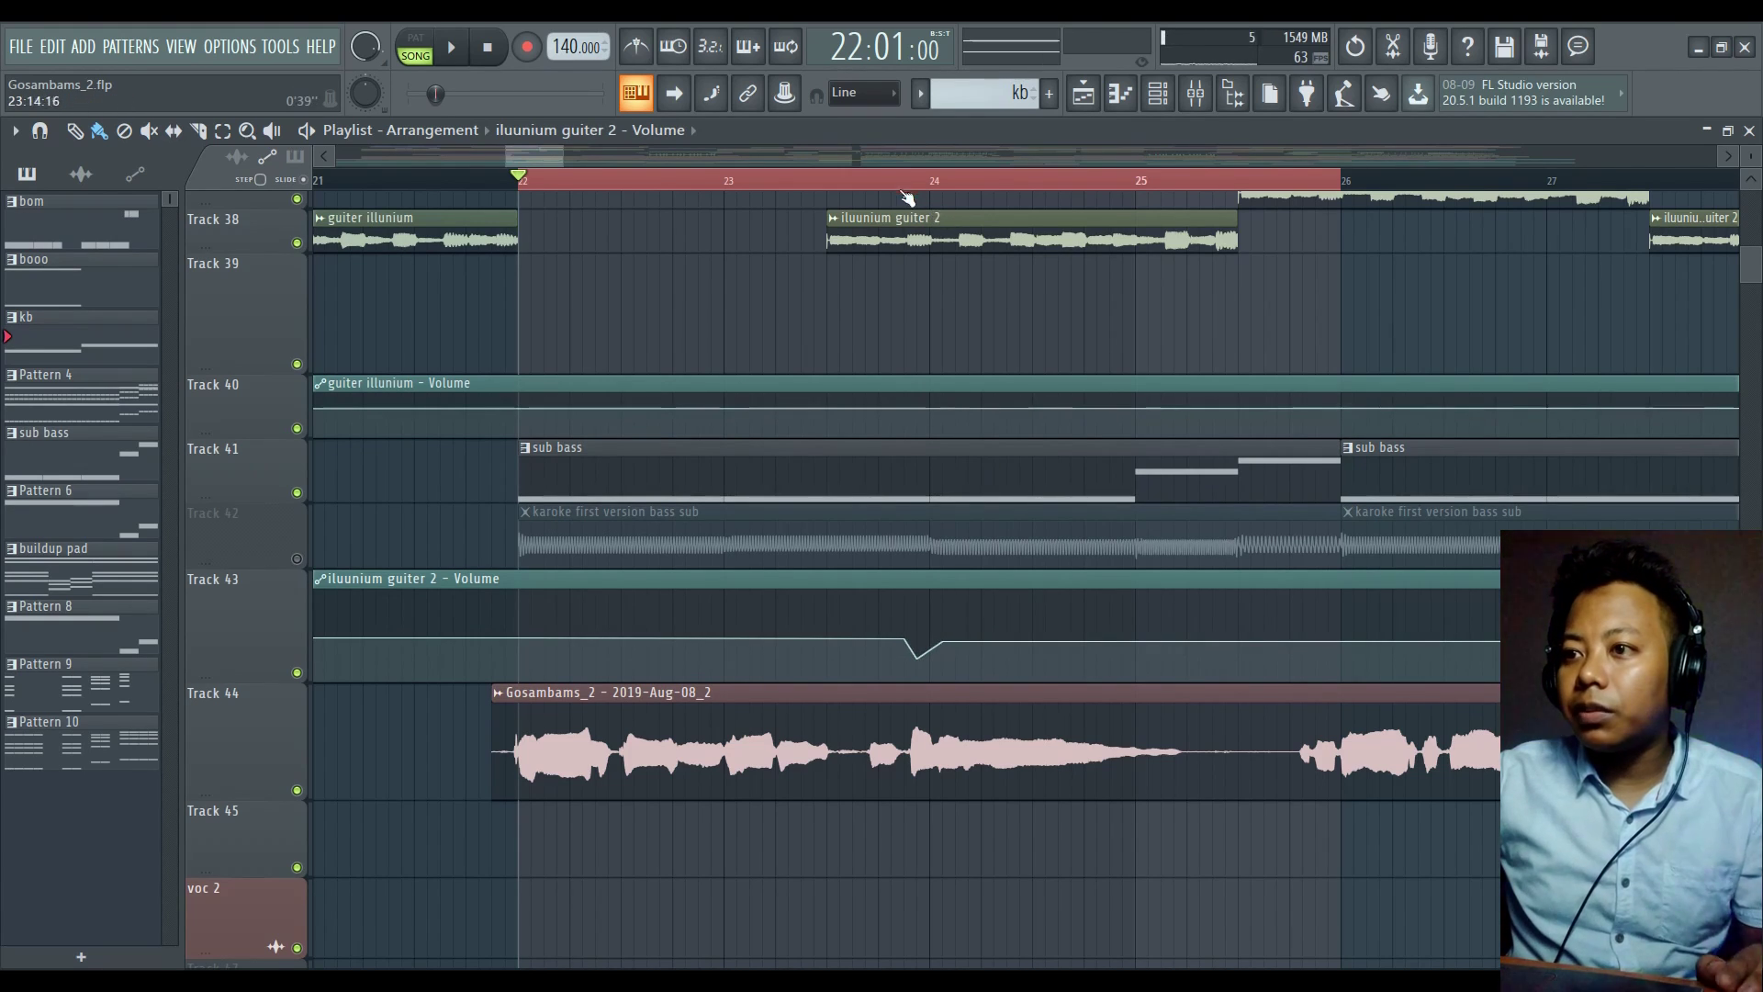
Play the song across the guitar volume dip, starting from 23:13 and again from 23:06
click(883, 180)
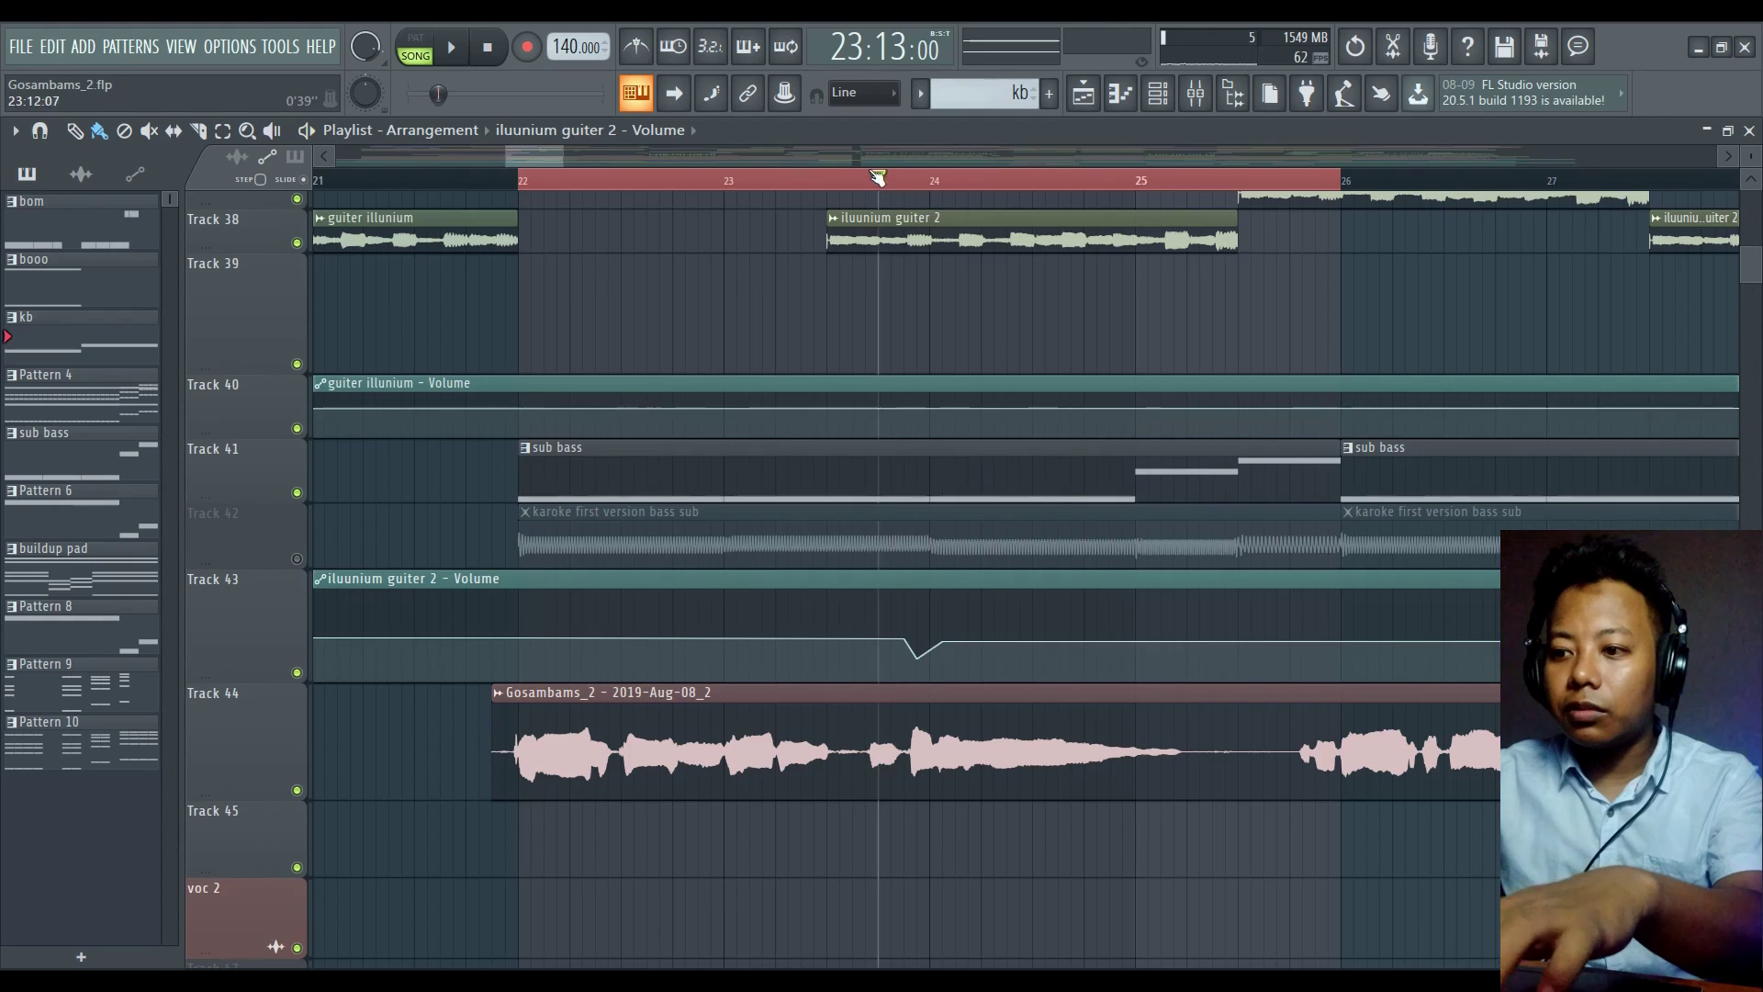
key(space)
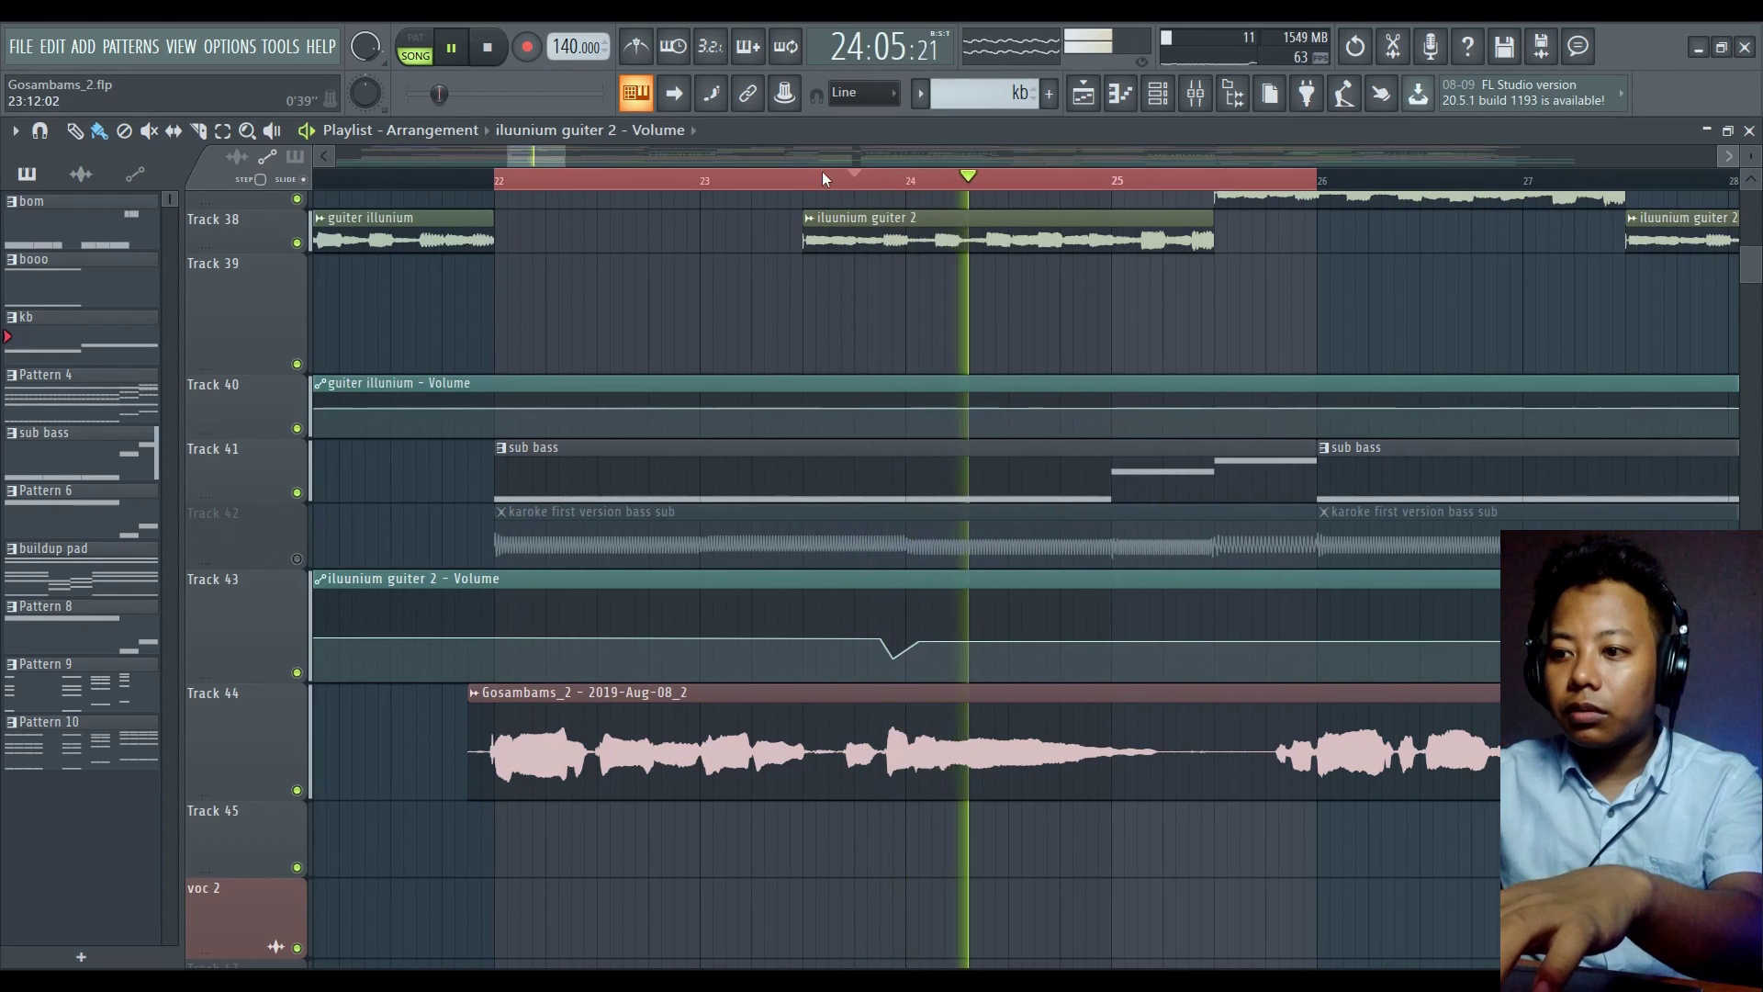
click(765, 180)
key(space)
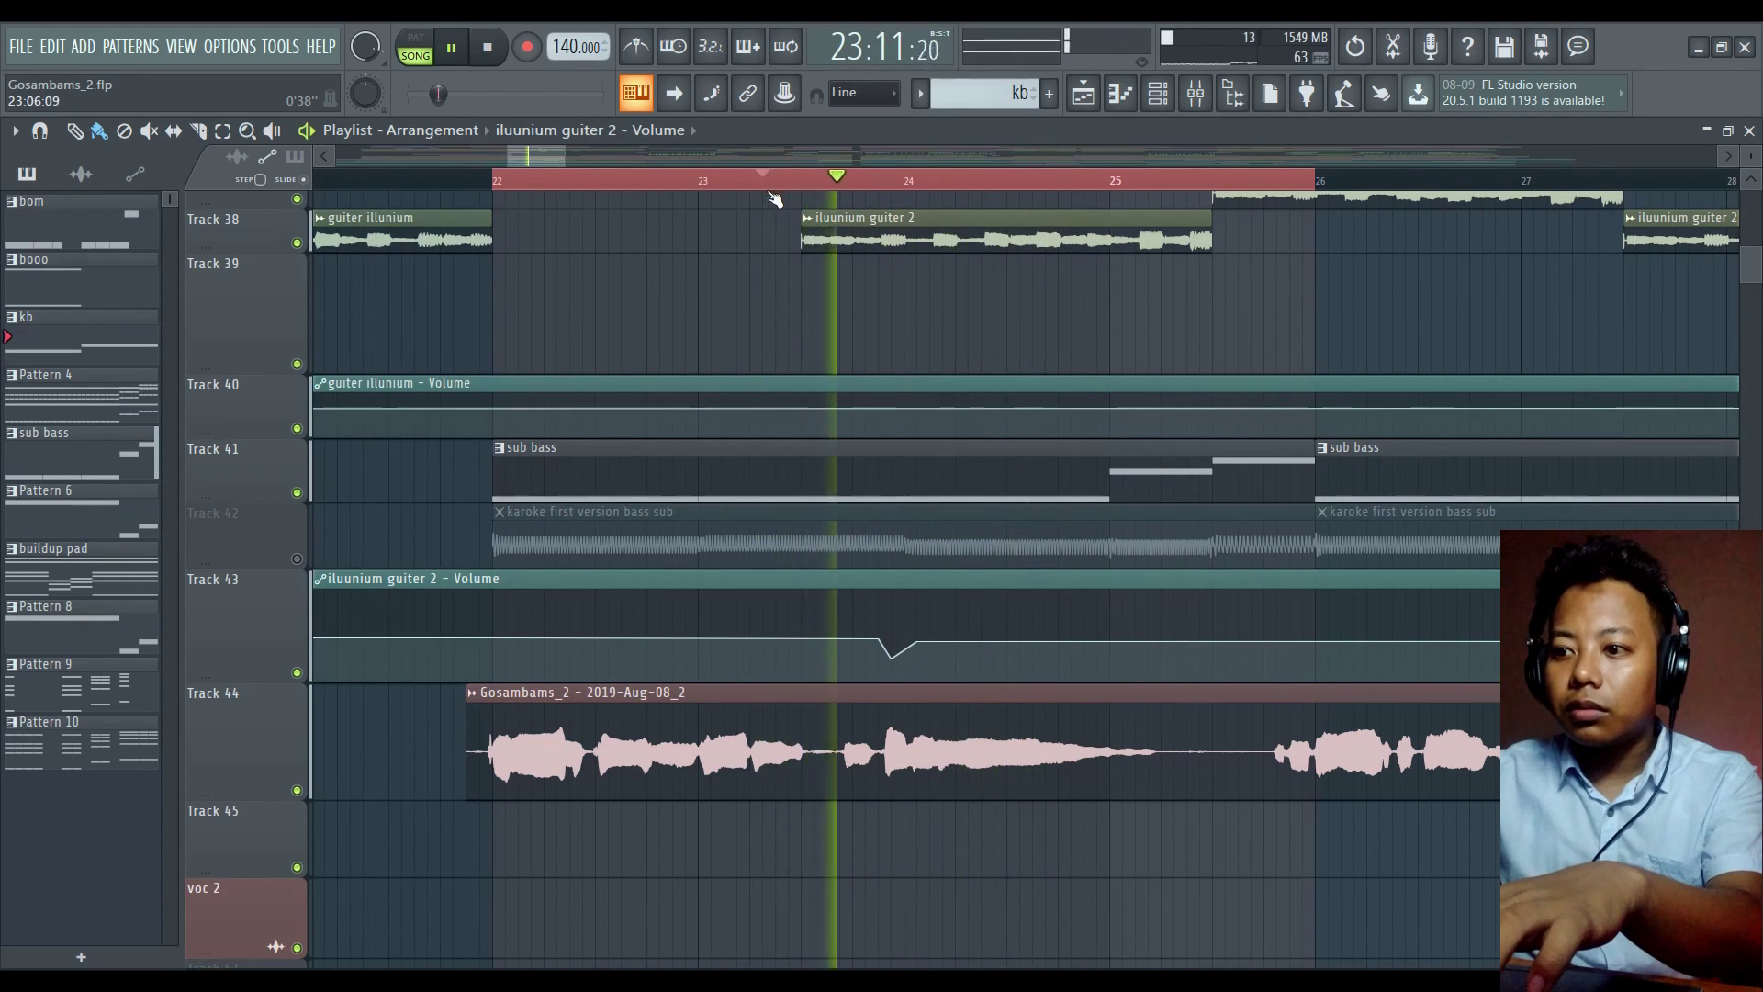
key(space)
Widen the guitar volume dip to span roughly bars 23 to 25, lower its bottom point to the minimum near bar 24, and play it back
drag(918, 642, 1123, 631)
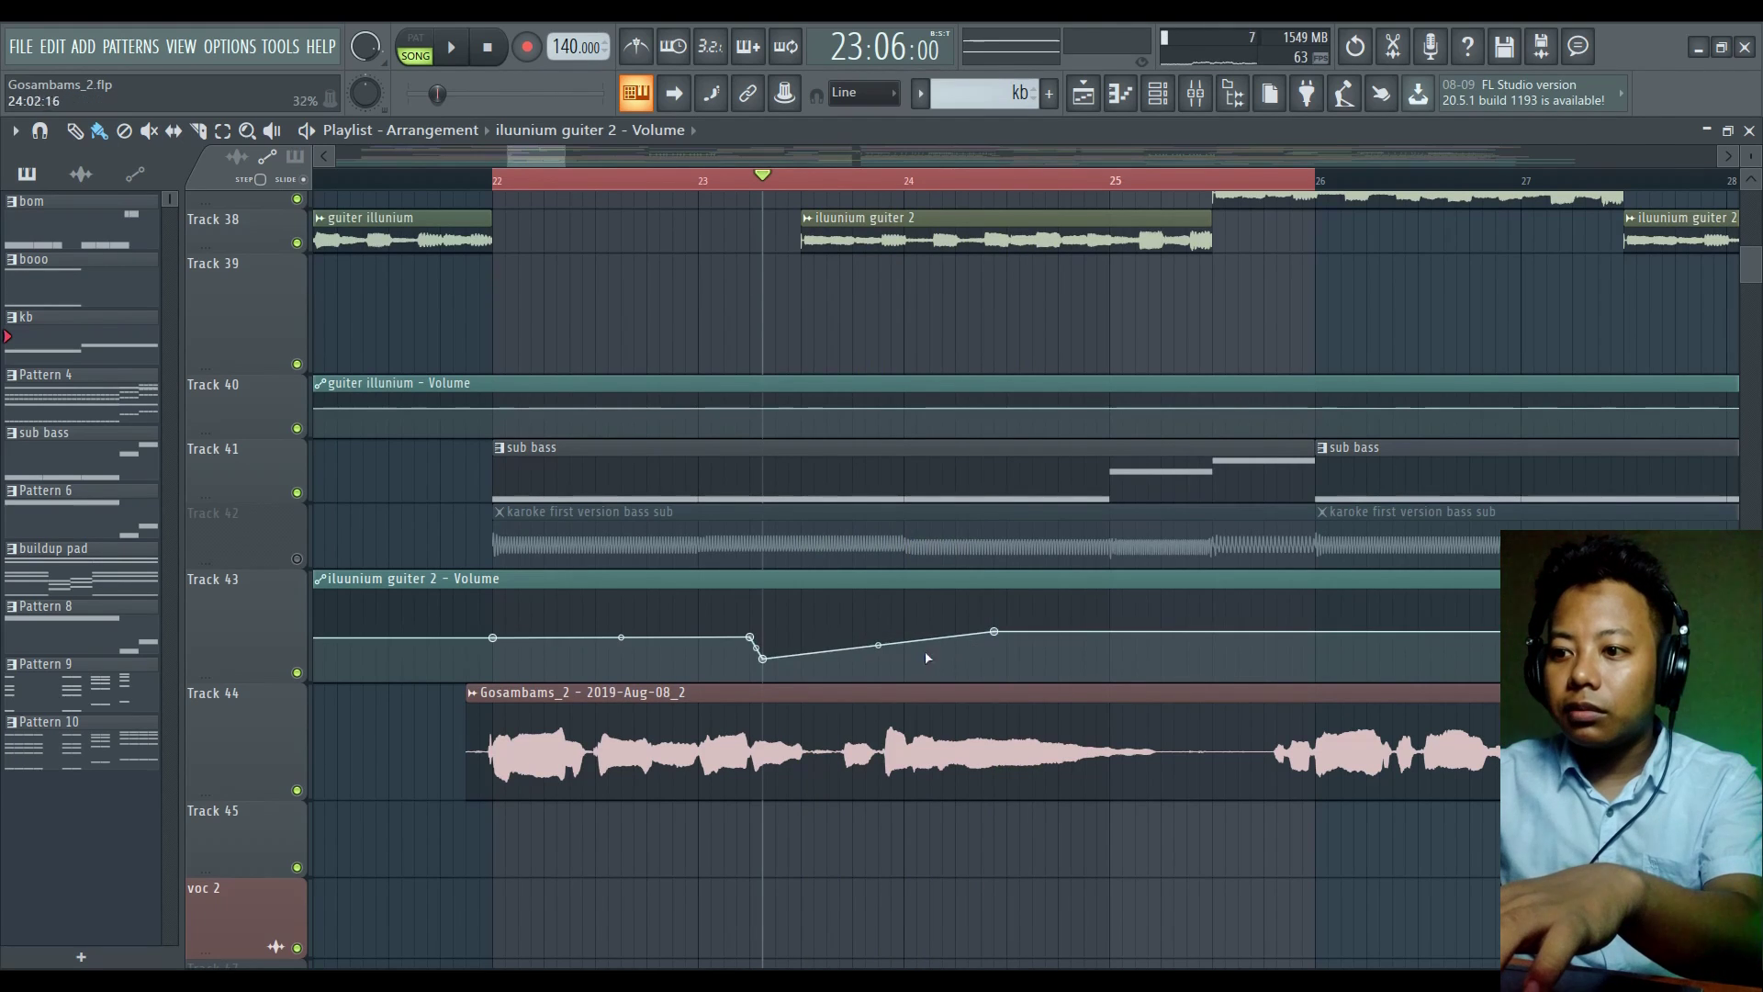
drag(763, 658, 919, 721)
key(space)
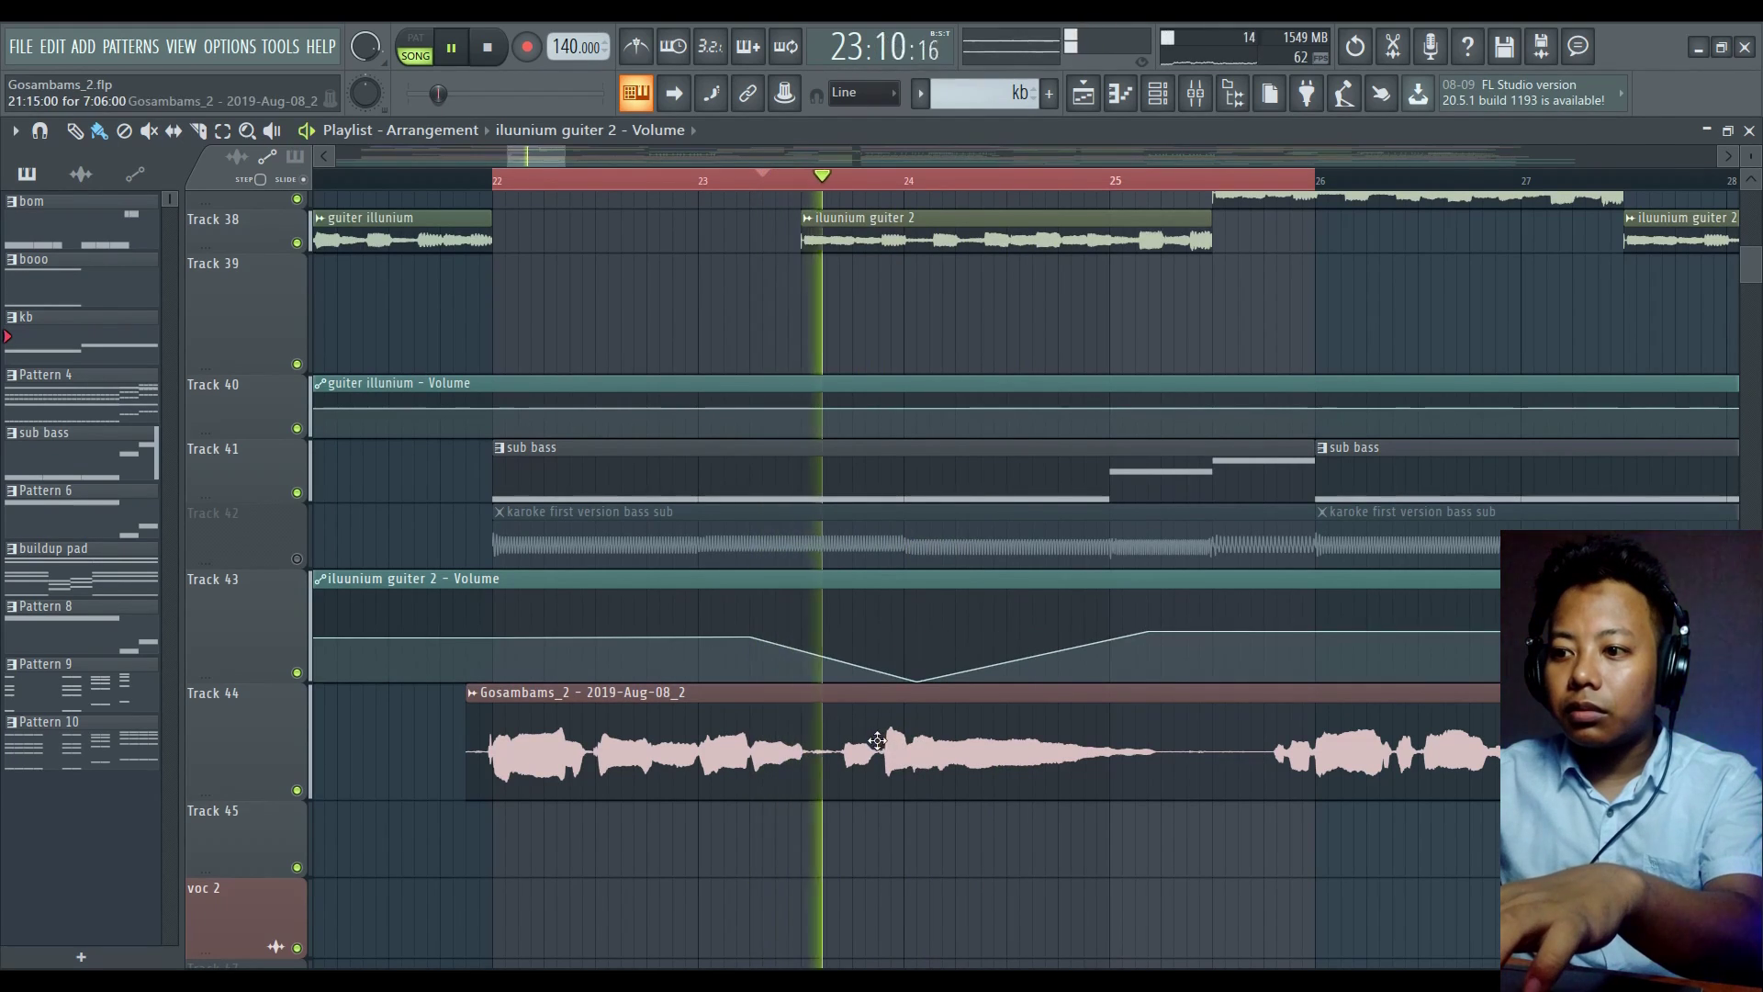
key(space)
key(space)
key(space)
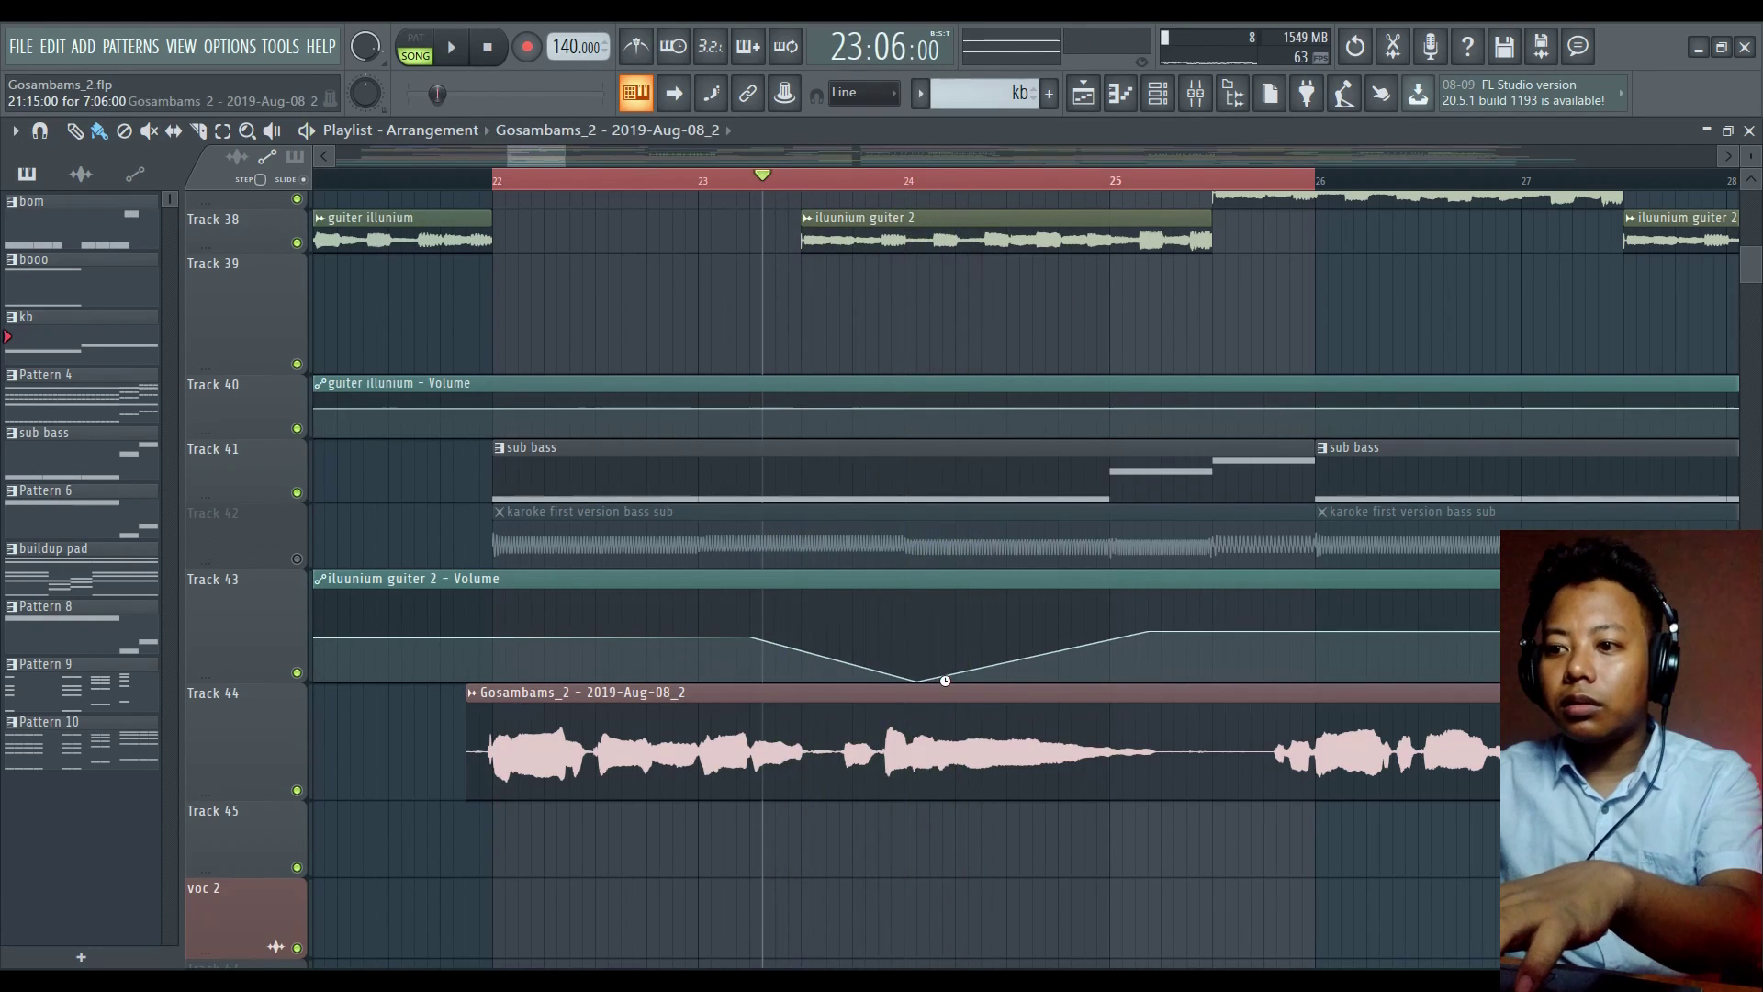